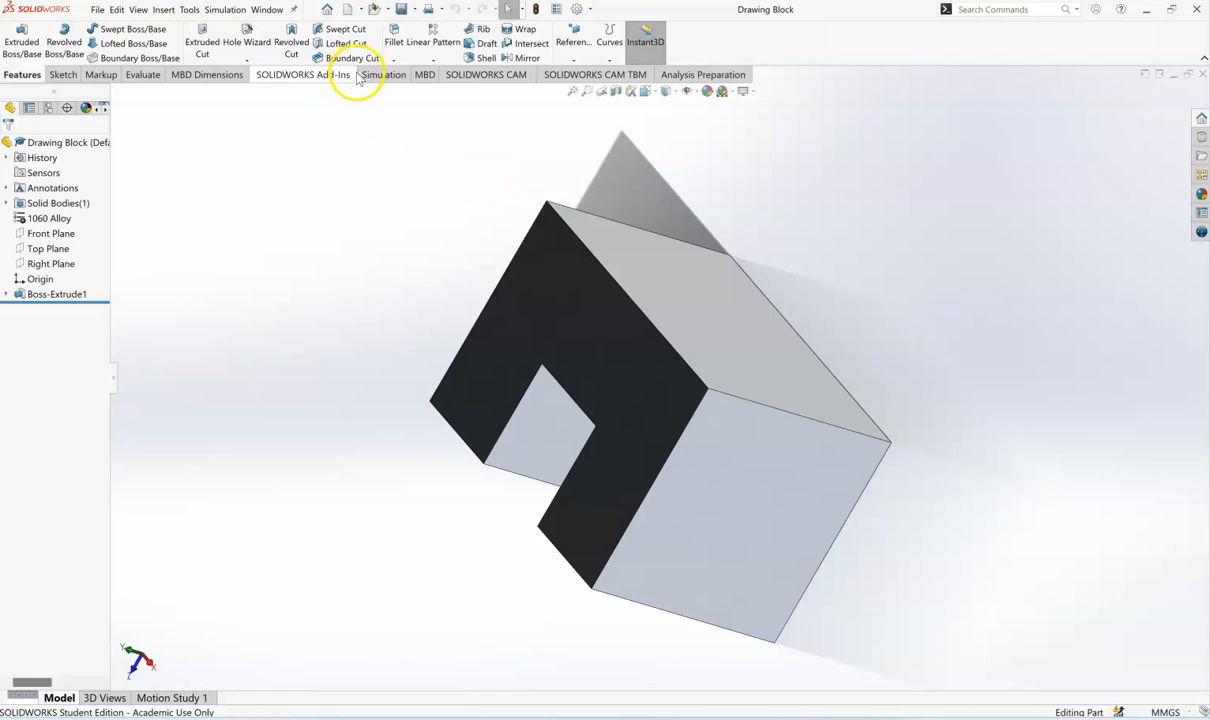
# - Create a new drawing from the block part on a standard A (ANSI) Landscape sheet with the sheet format displayed
pyautogui.moveTo(362, 12)
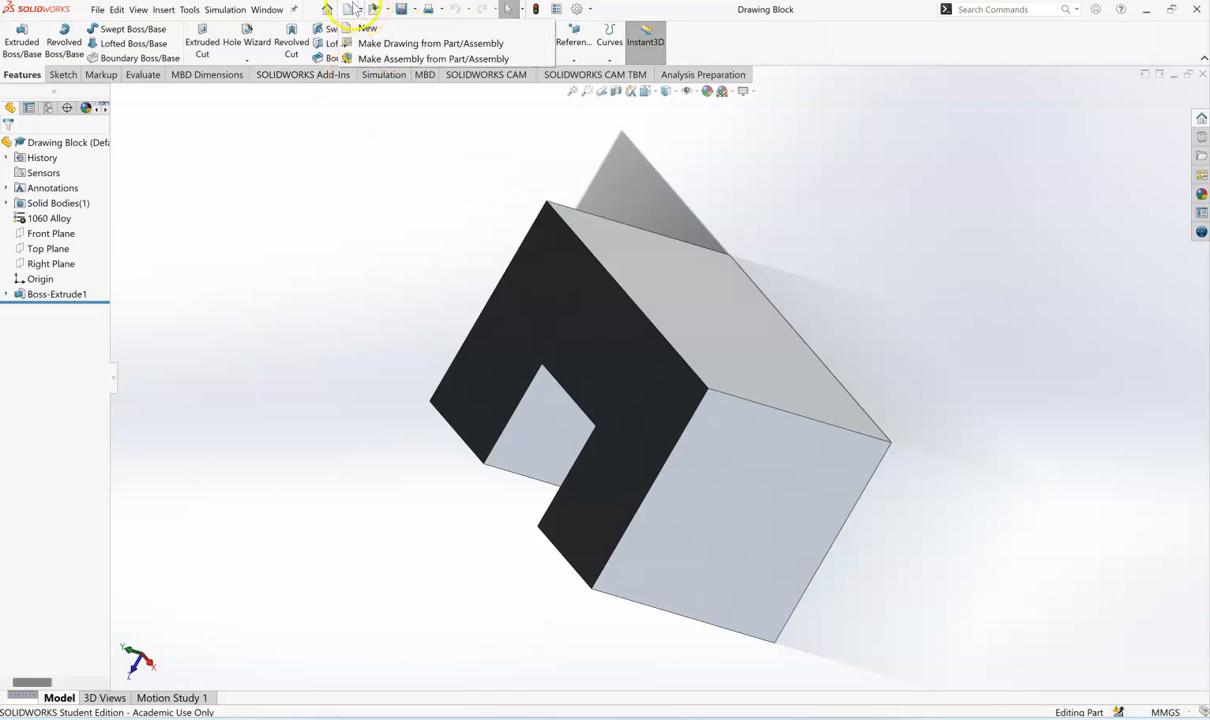
pyautogui.click(355, 43)
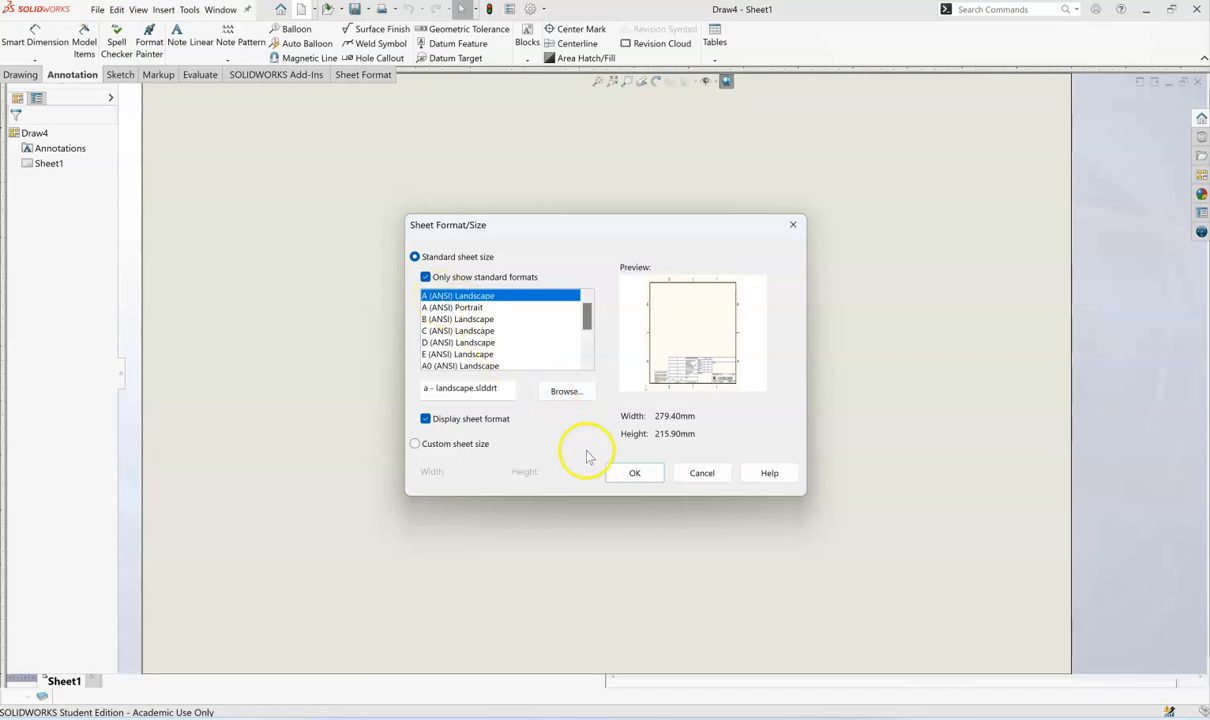
pyautogui.click(636, 473)
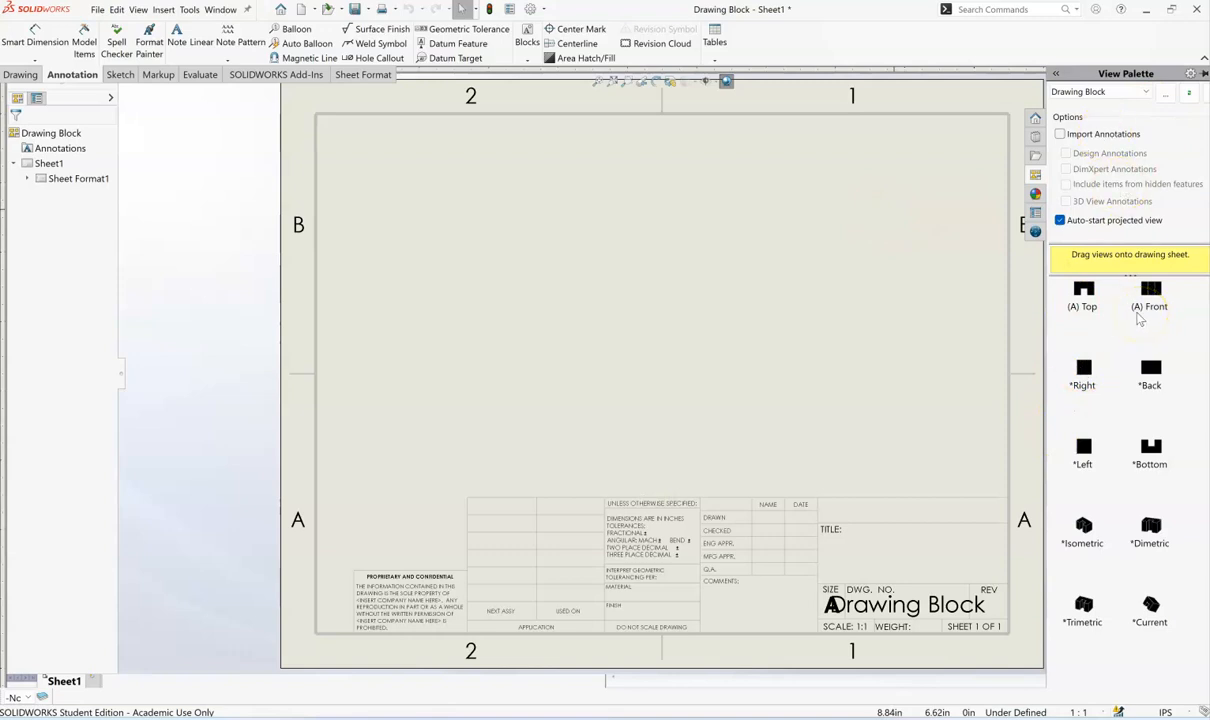
# - Place the part's Top view in the upper left area of the sheet without adding any projected views
pyautogui.moveTo(1085, 295); pyautogui.dragTo(532, 213)
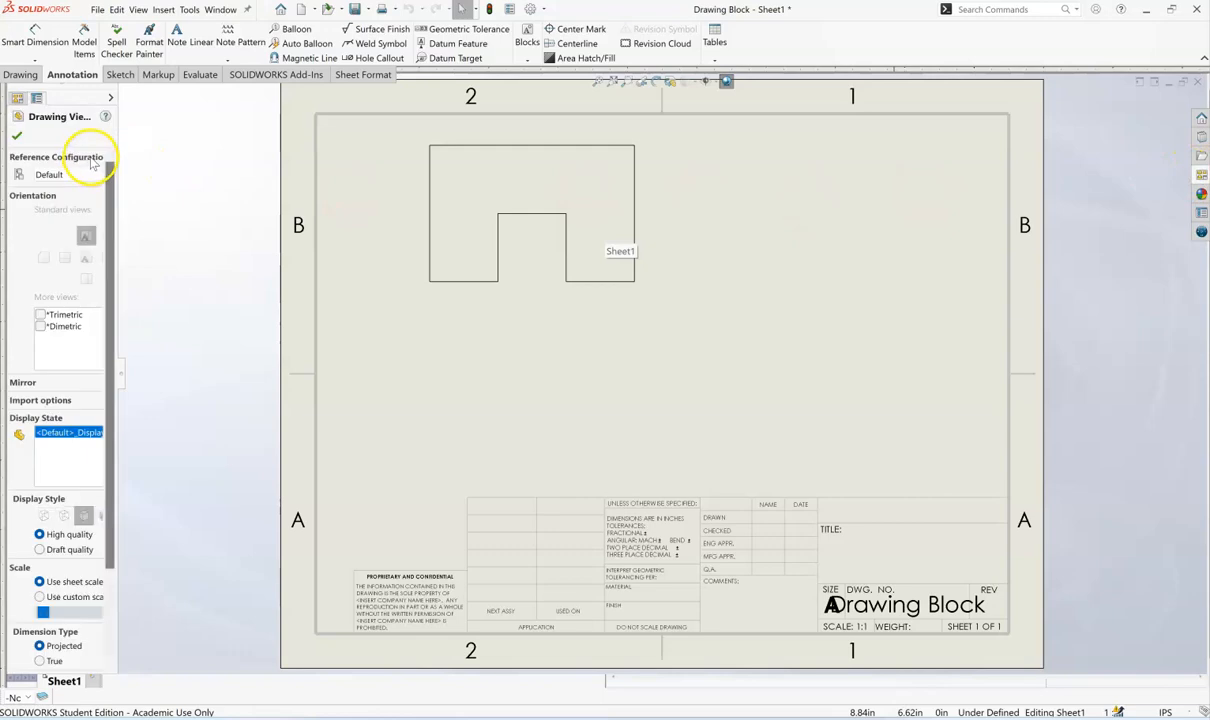
pyautogui.click(14, 135)
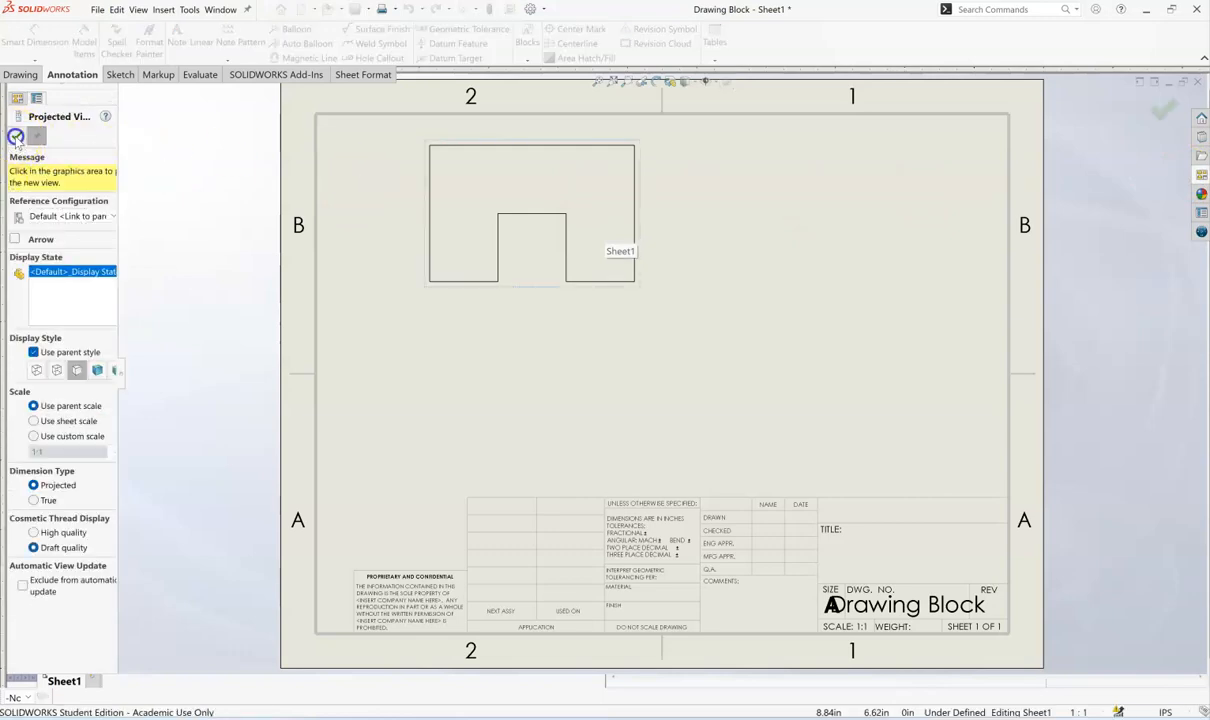
pyautogui.click(16, 136)
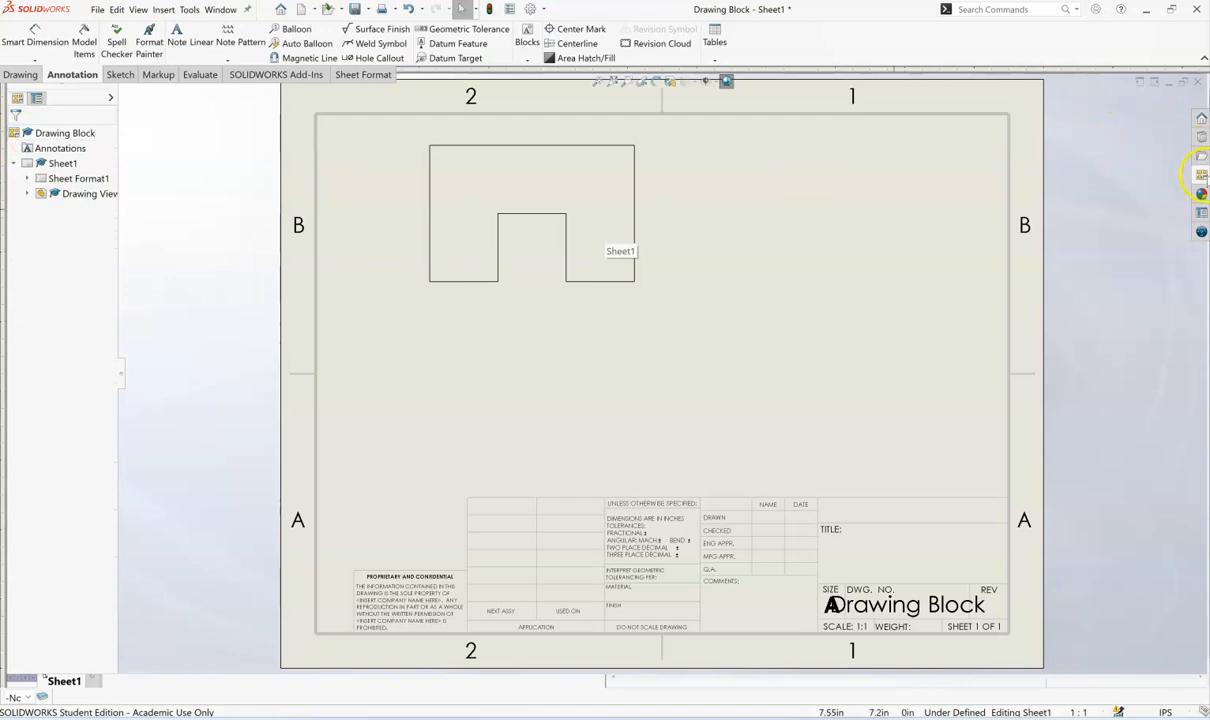
# - Place the part's Front view directly below the Top view, aligned with it
pyautogui.click(1201, 175)
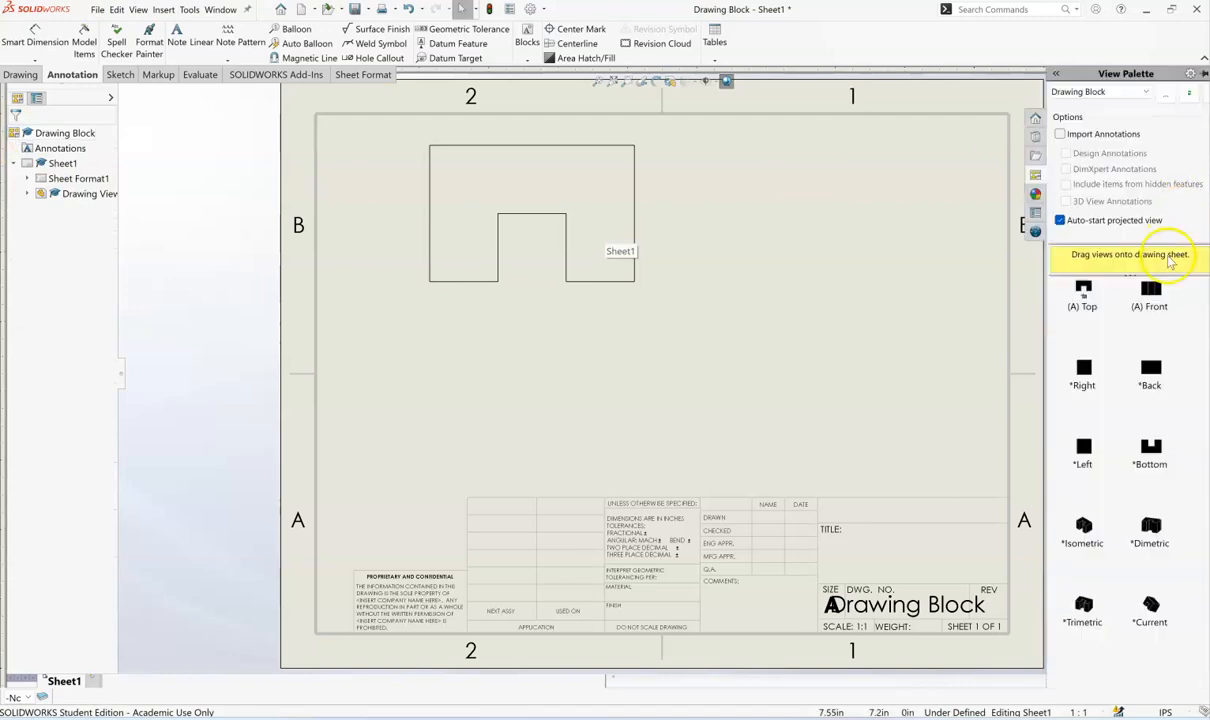
pyautogui.moveTo(1151, 296); pyautogui.dragTo(520, 404)
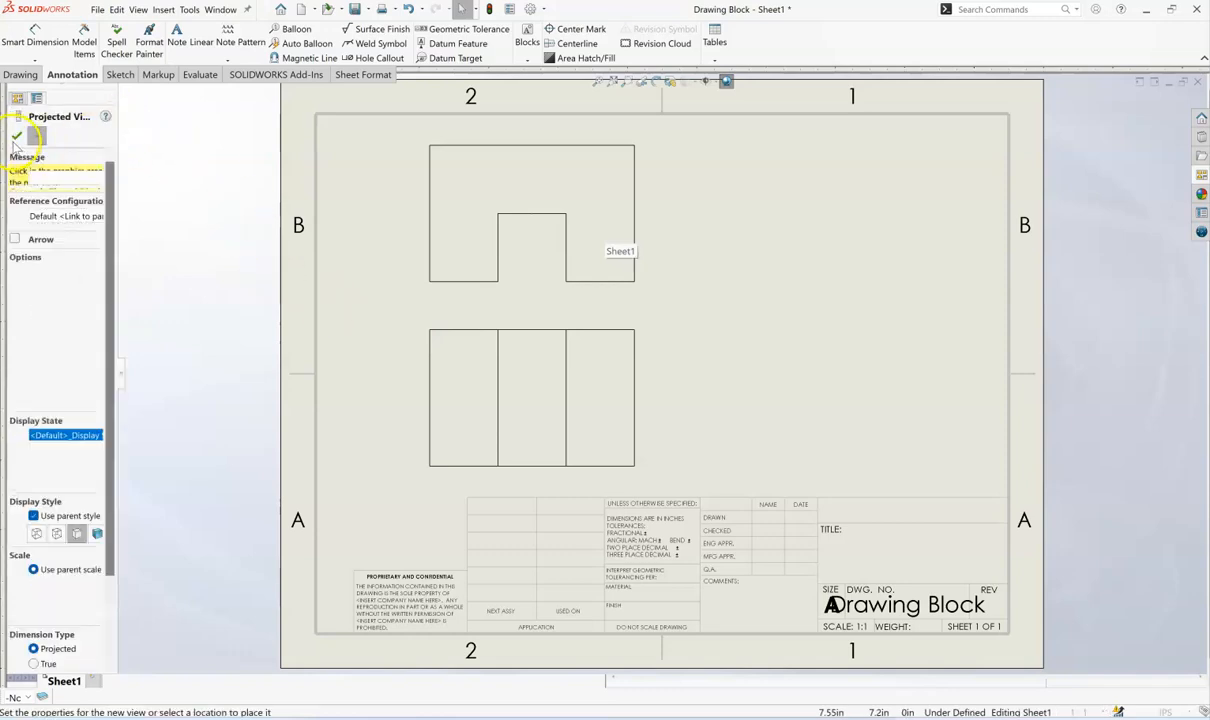
pyautogui.click(16, 135)
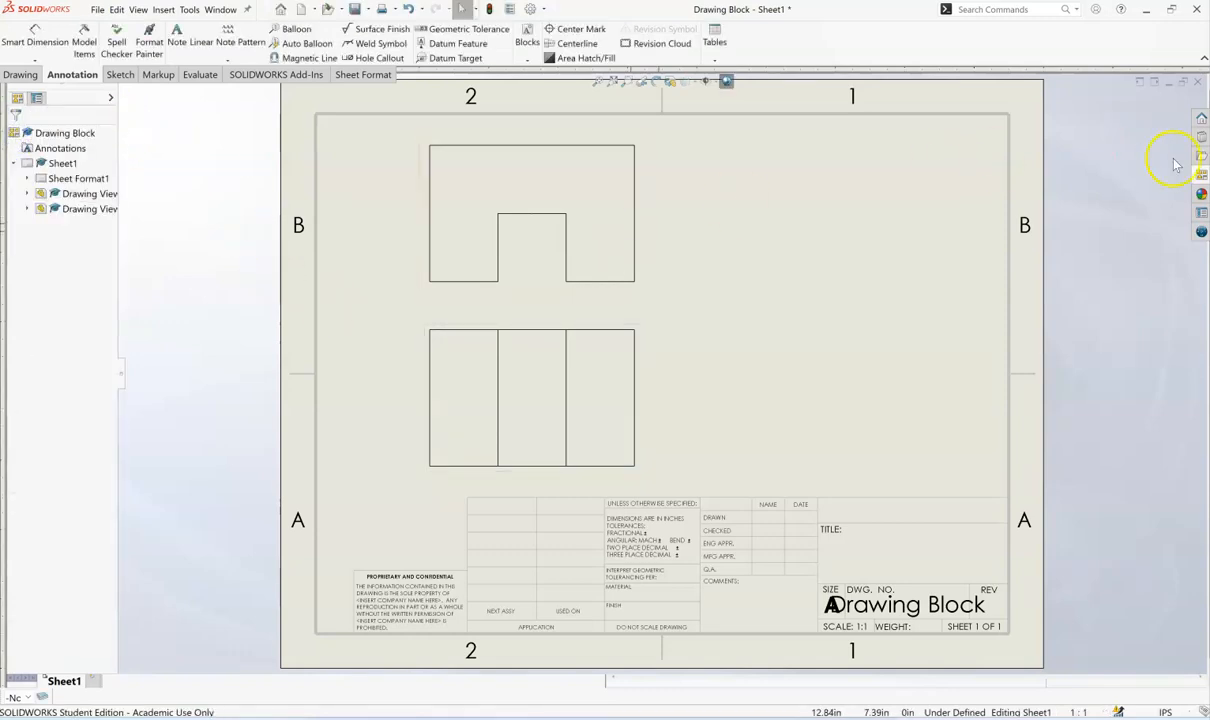
# - Place the part's Right view beside the Front view, aligned with it horizontally
pyautogui.click(1199, 176)
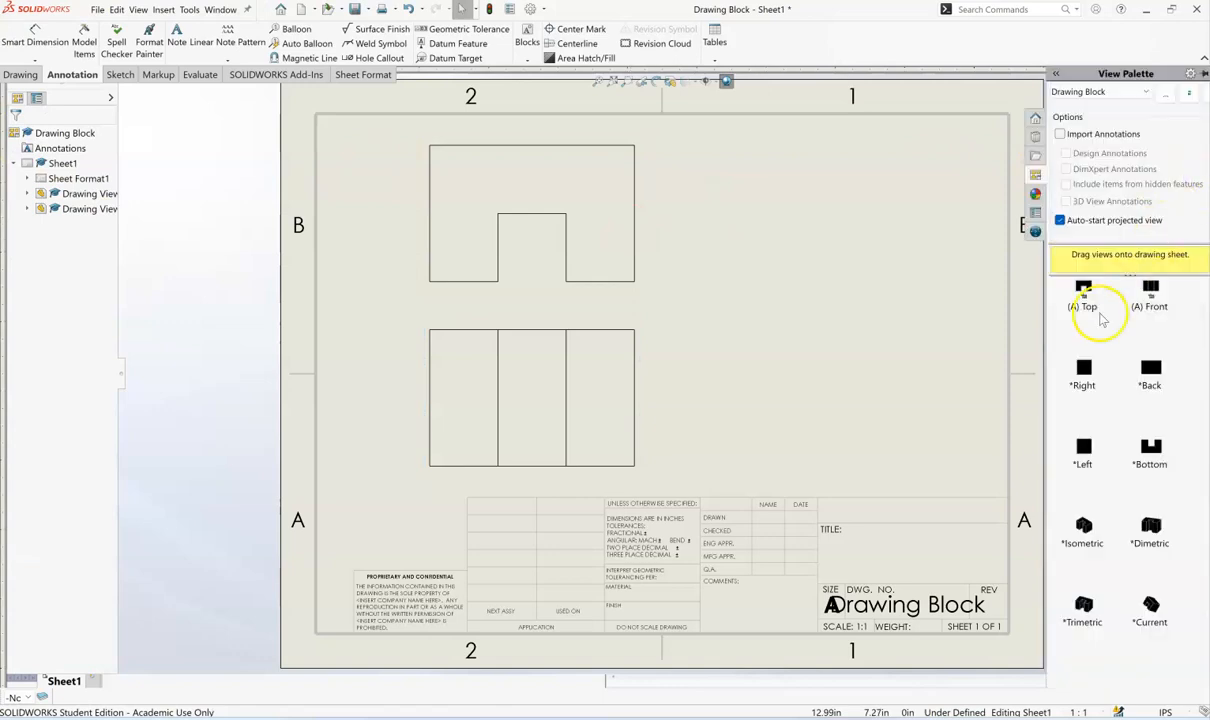
pyautogui.moveTo(1087, 373); pyautogui.dragTo(748, 410)
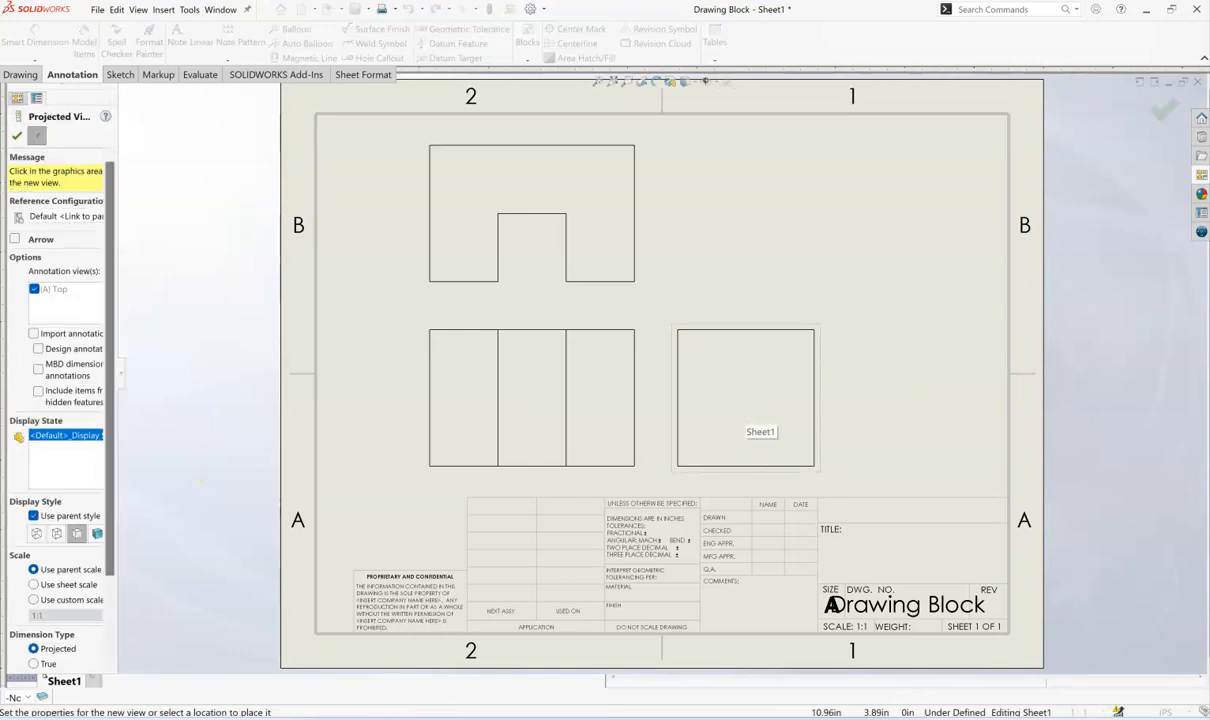
pyautogui.click(16, 135)
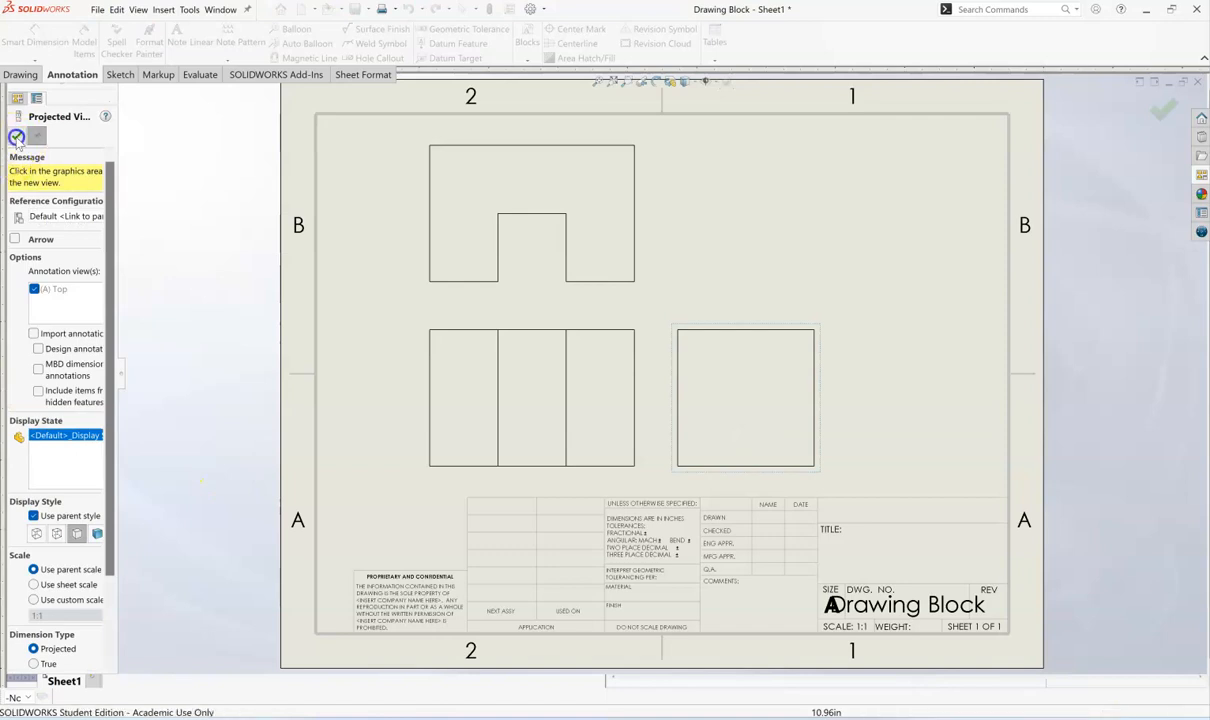
# - Place the part's Isometric view in the upper right area of the sheet
pyautogui.click(1200, 175)
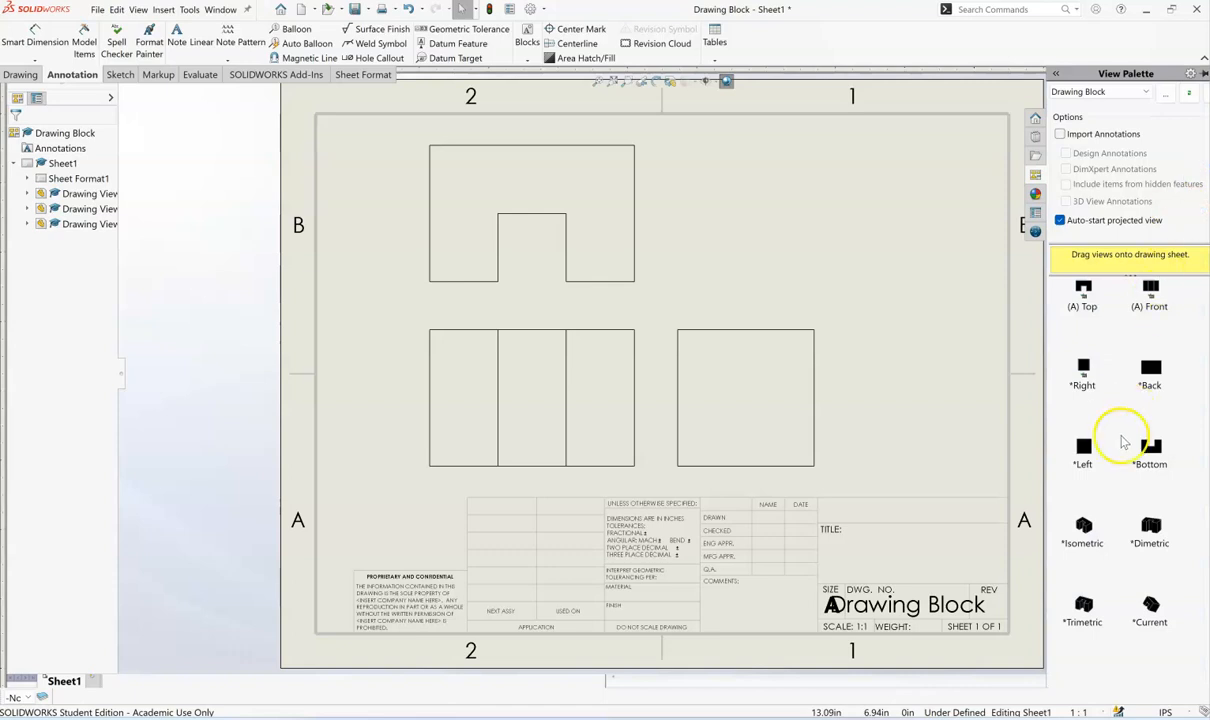
pyautogui.moveTo(1082, 530)
pyautogui.mouseDown()
pyautogui.moveTo(1024, 500)
pyautogui.moveTo(840, 225)
pyautogui.moveTo(870, 241)
pyautogui.mouseUp()
pyautogui.click(296, 279)
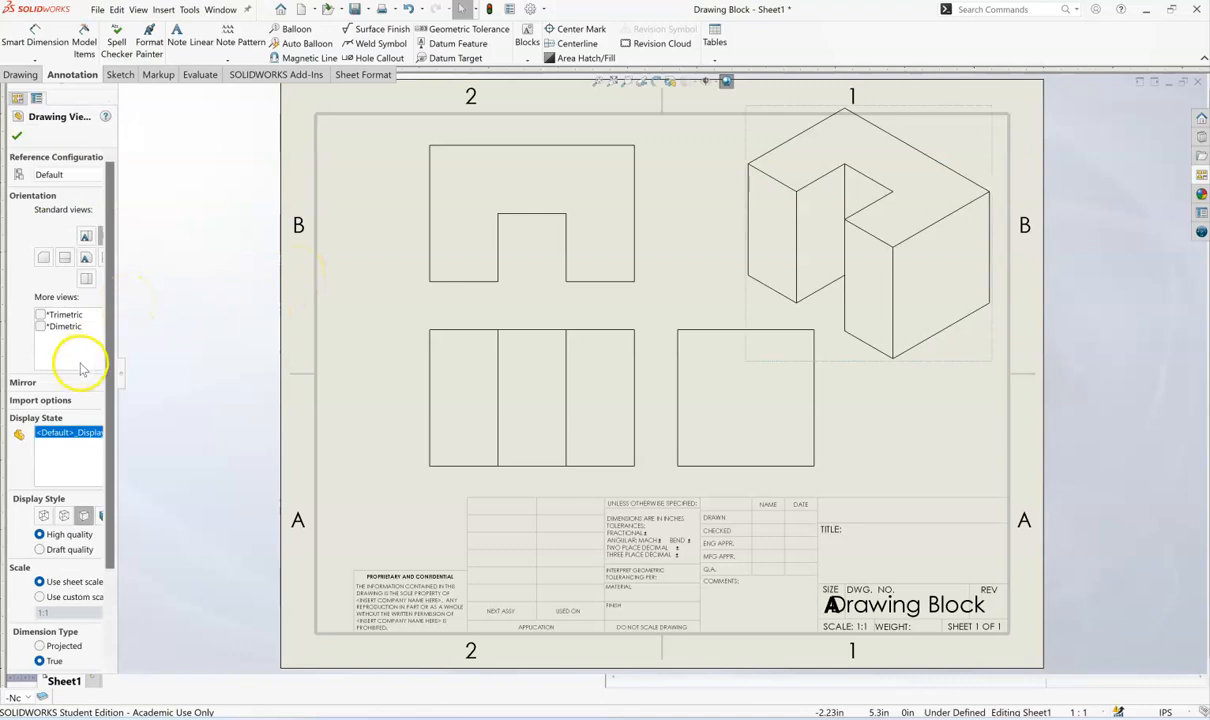
# - Set the isometric view's display style to Shaded
pyautogui.scroll(-3, 118, 528)
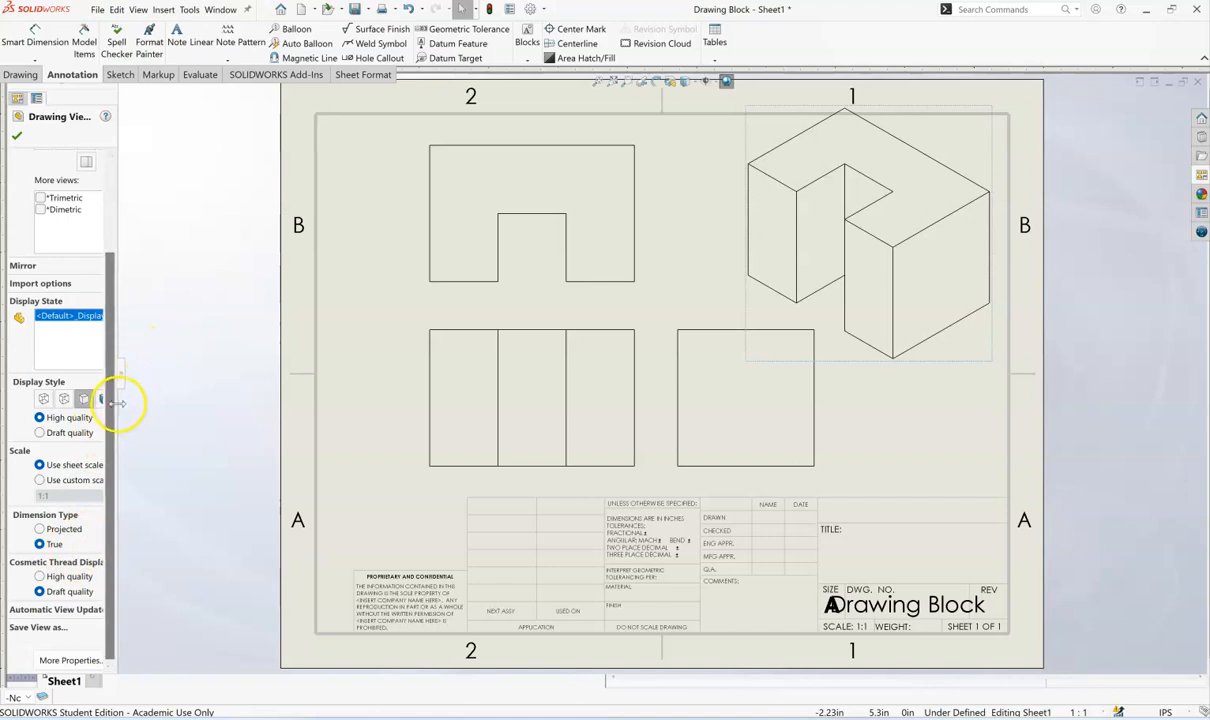
pyautogui.moveTo(118, 403); pyautogui.dragTo(168, 415)
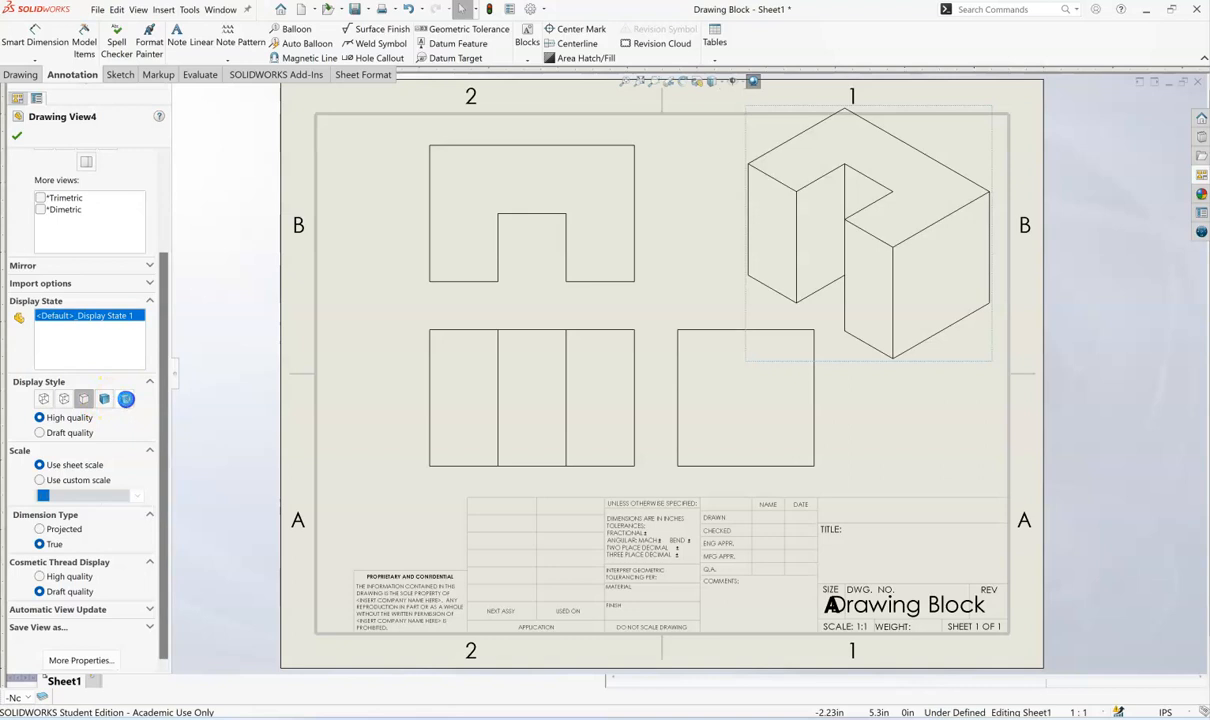
pyautogui.scroll(1, 127, 403)
pyautogui.click(127, 403)
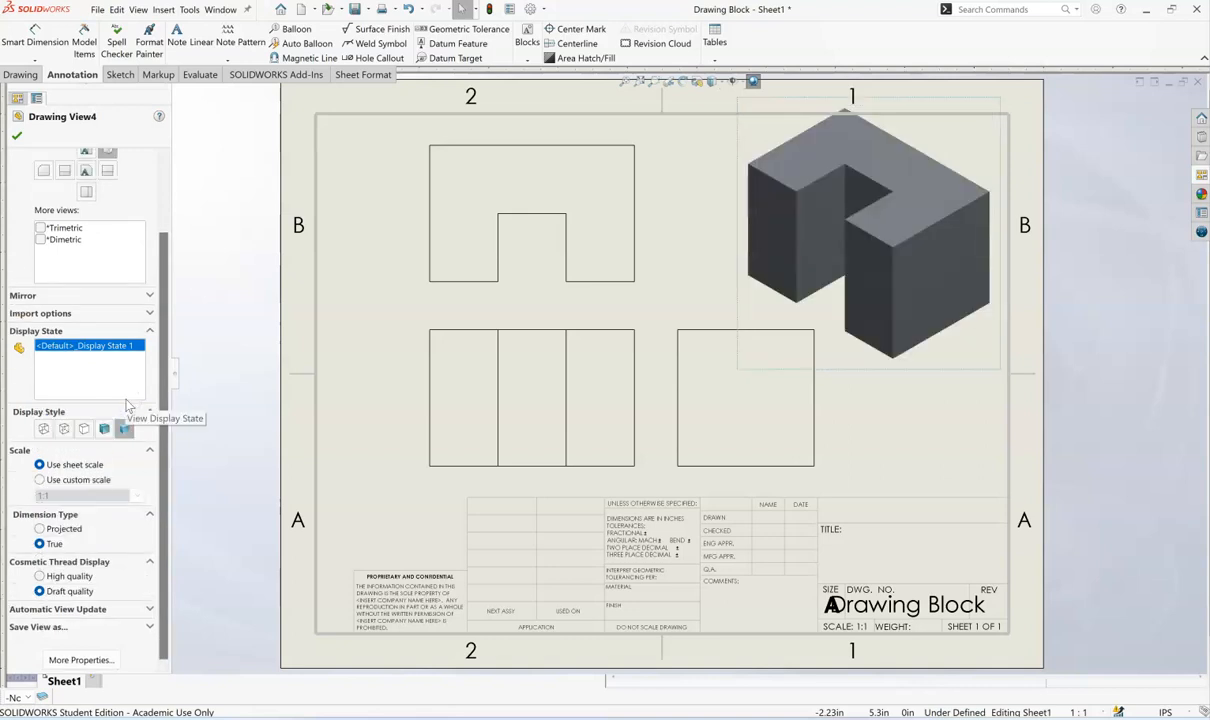
# - Give the isometric view a custom scale of 1:2 and accept the view properties
pyautogui.click(40, 480)
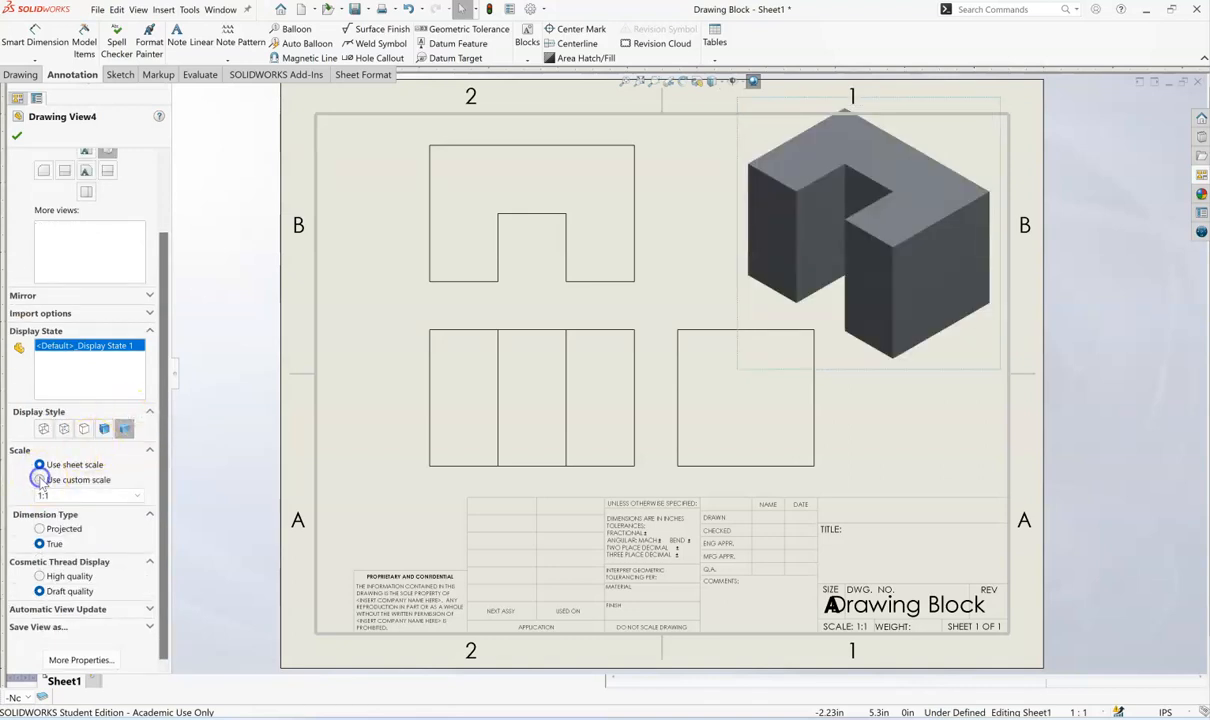
pyautogui.click(135, 497)
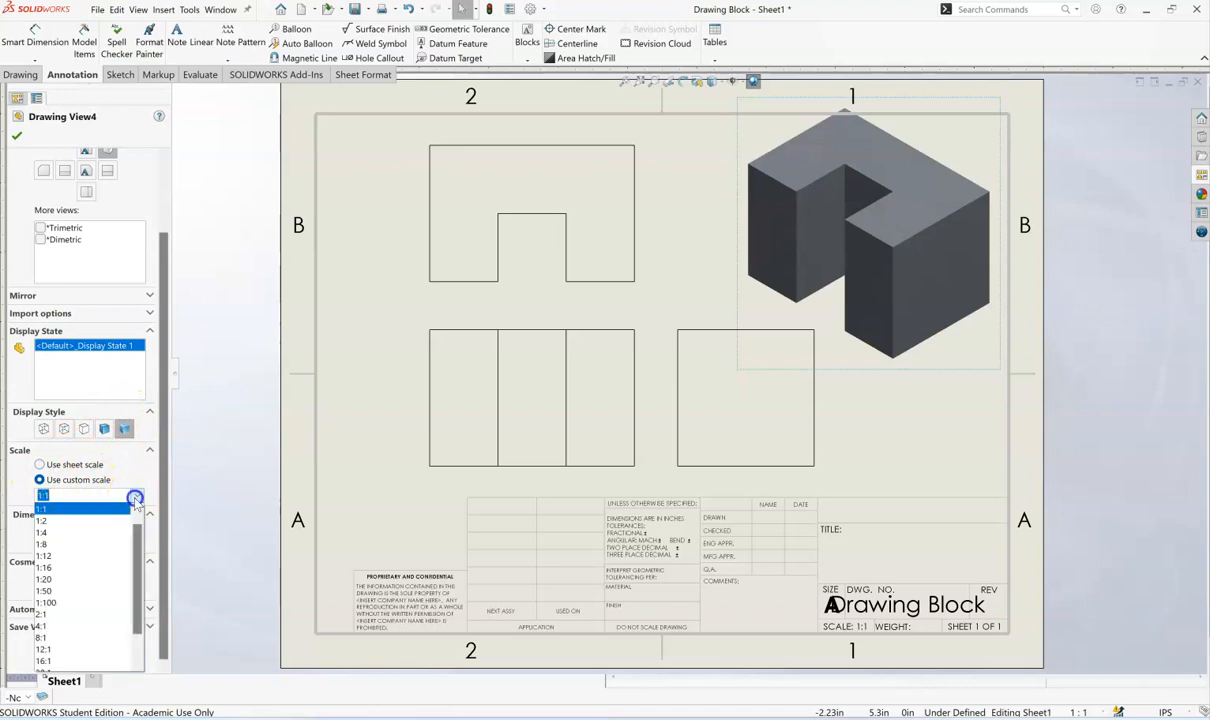
pyautogui.click(101, 519)
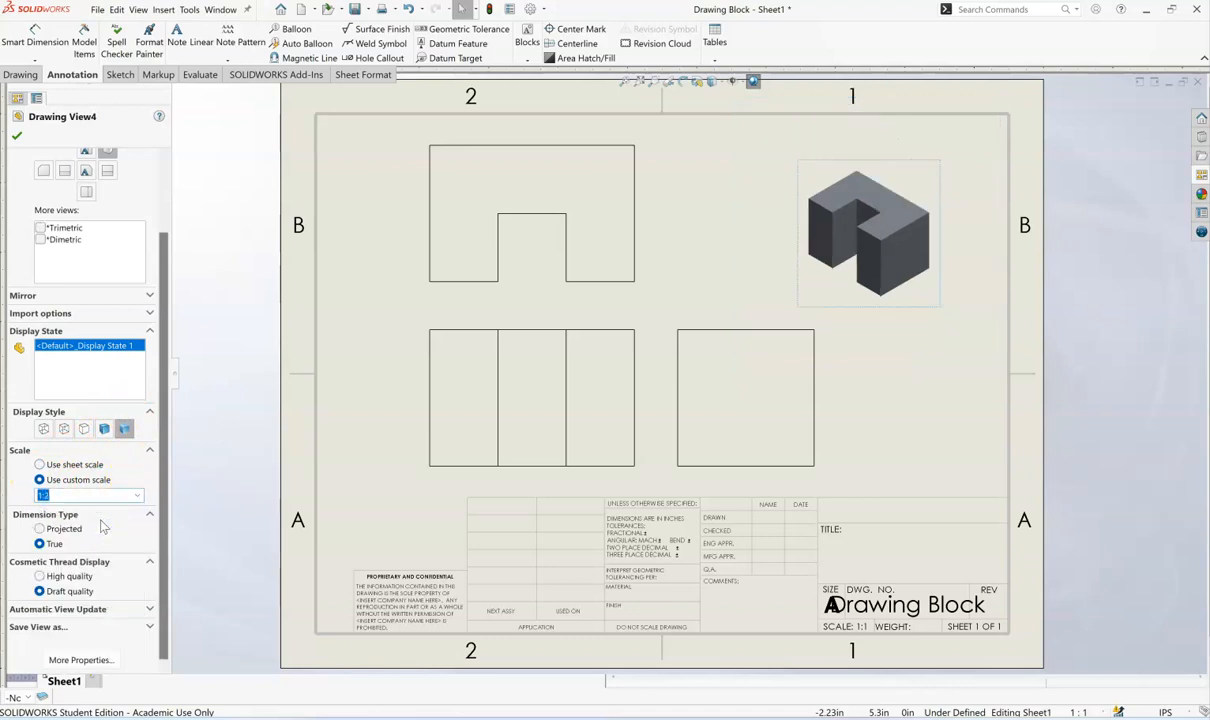
pyautogui.click(16, 136)
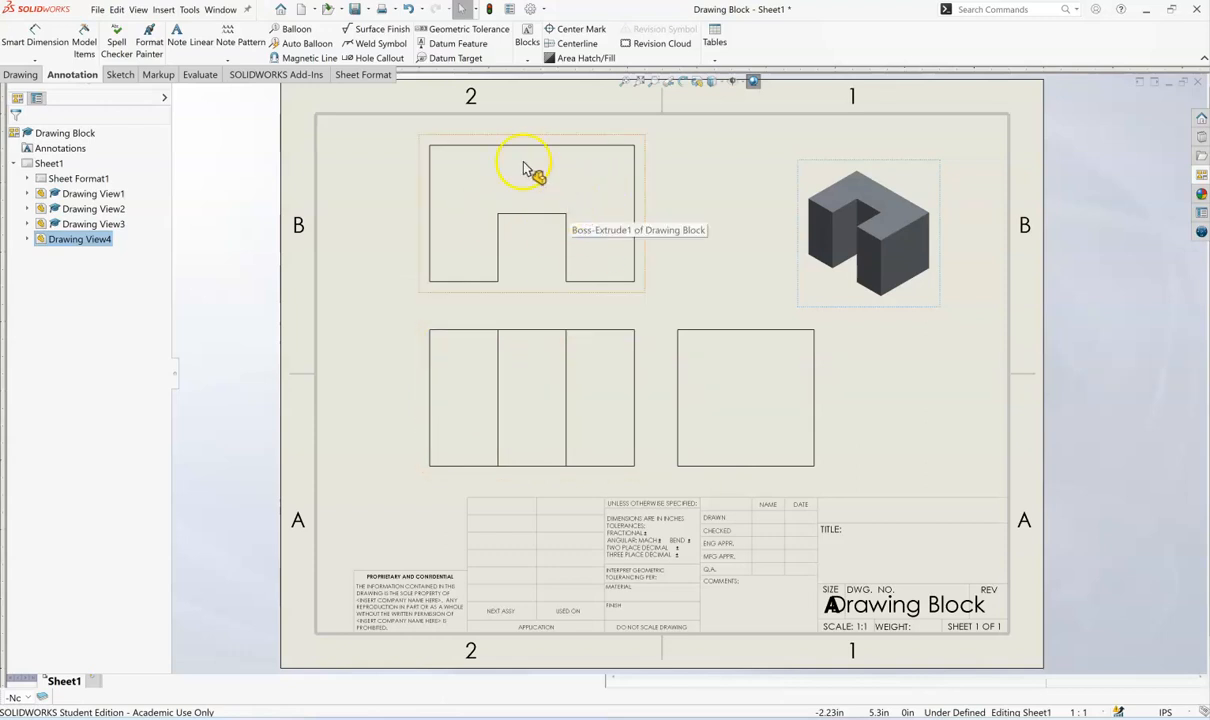
# - Switch to the Drawing Block part window and orient the model to the Top view
pyautogui.click(224, 10)
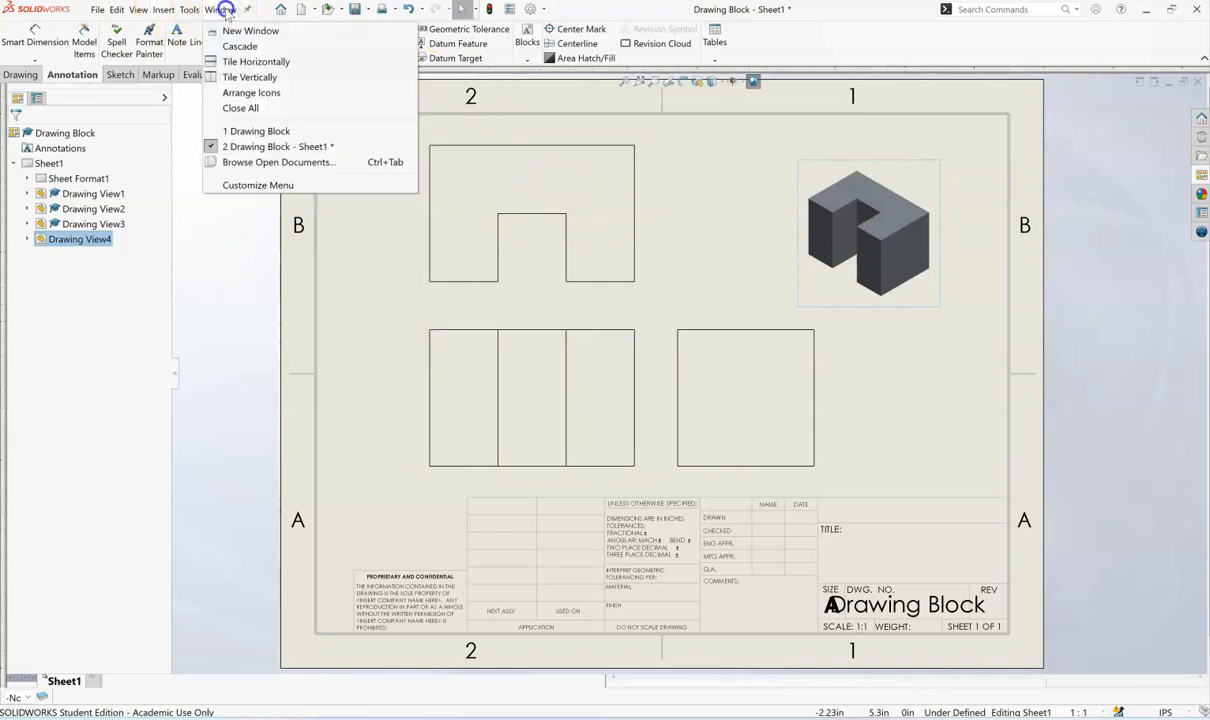
pyautogui.click(232, 131)
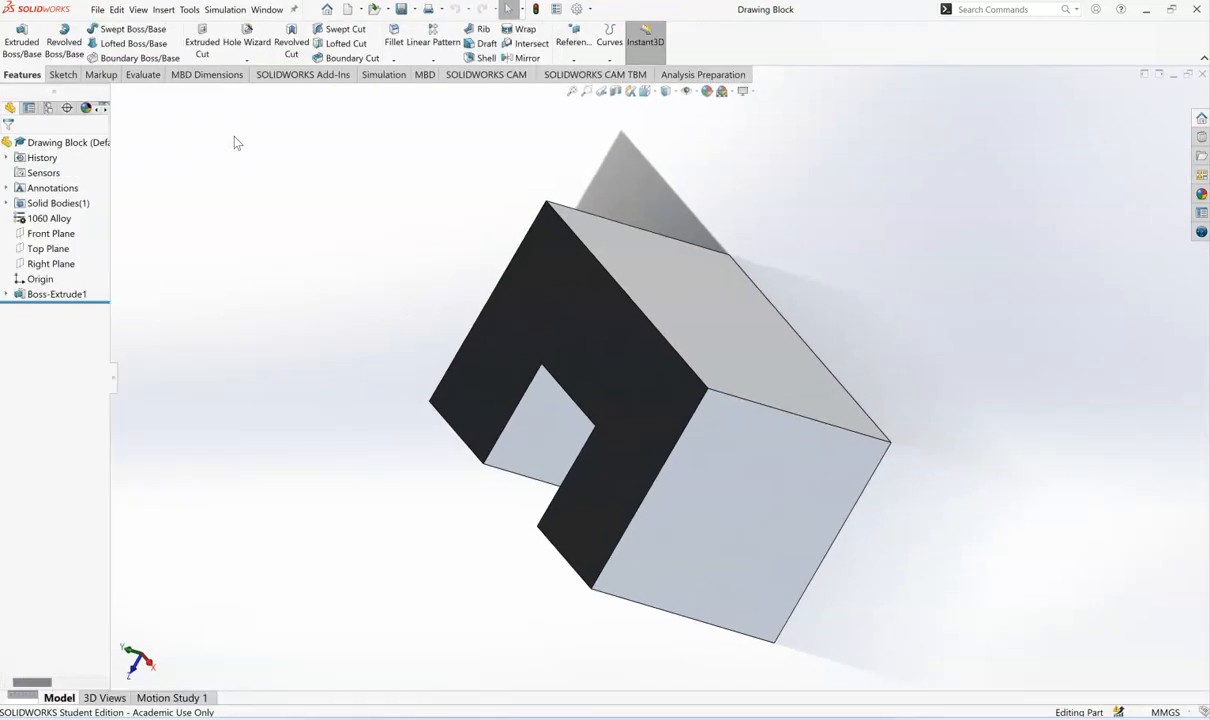
pyautogui.click(654, 90)
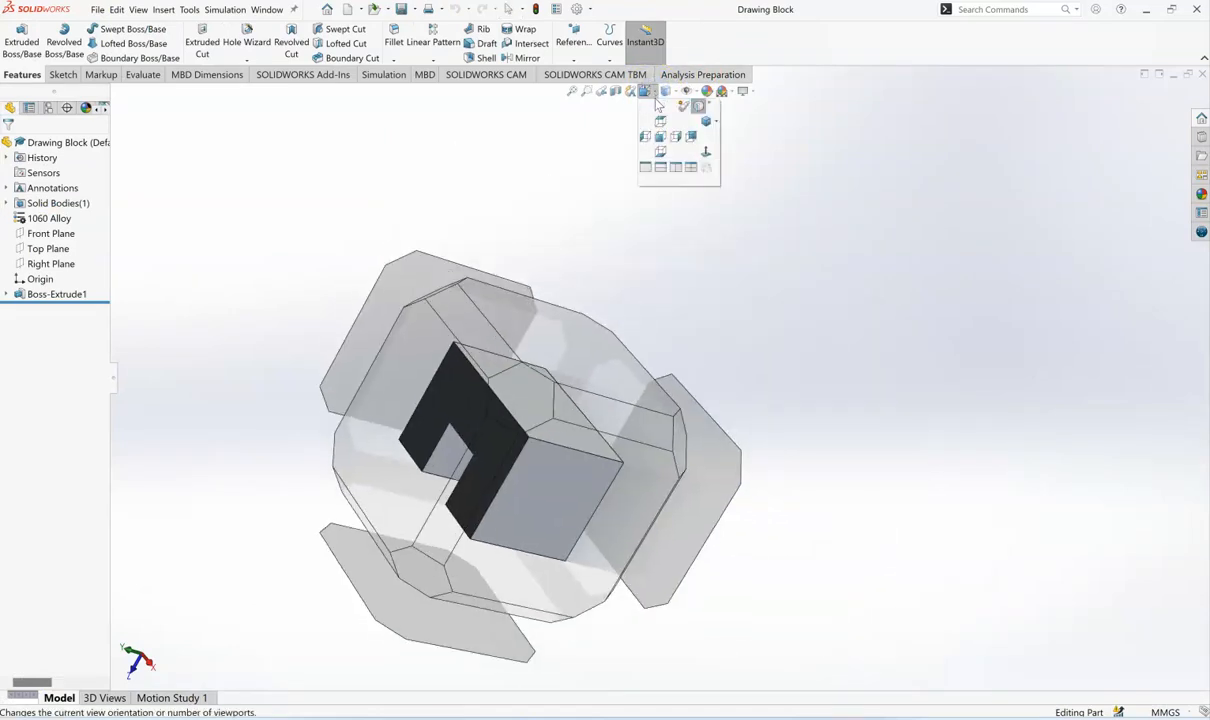
pyautogui.moveTo(520, 388)
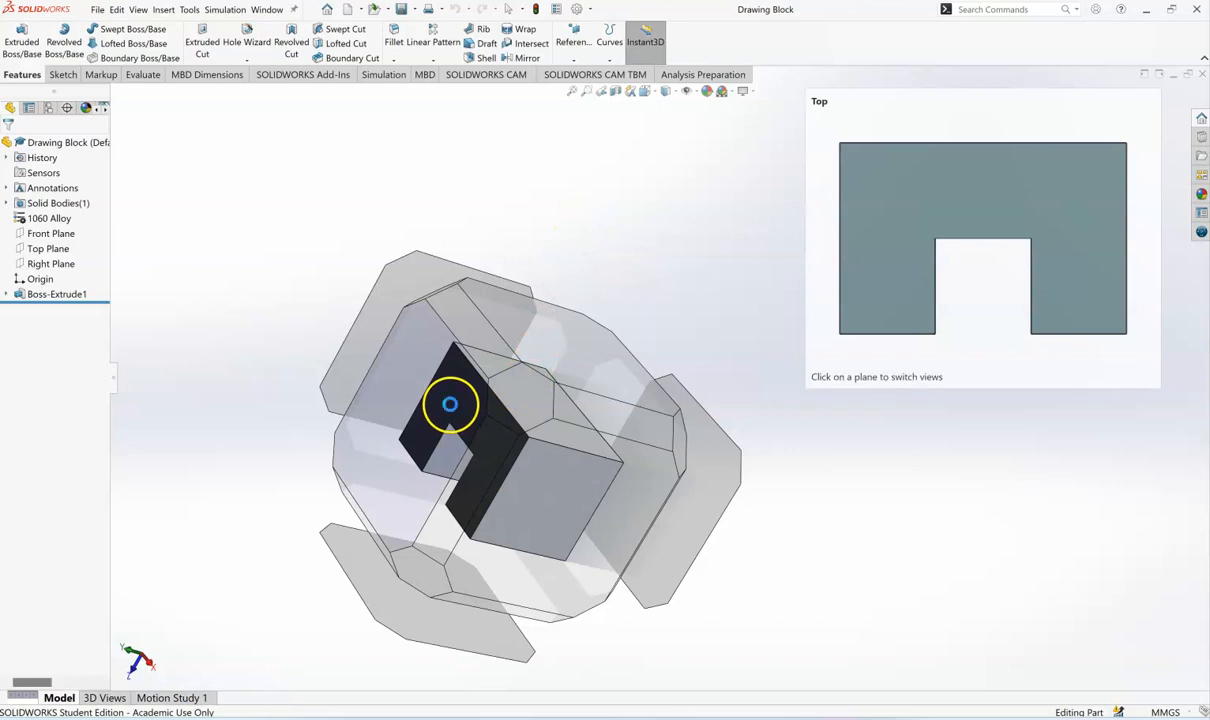
pyautogui.click(450, 406)
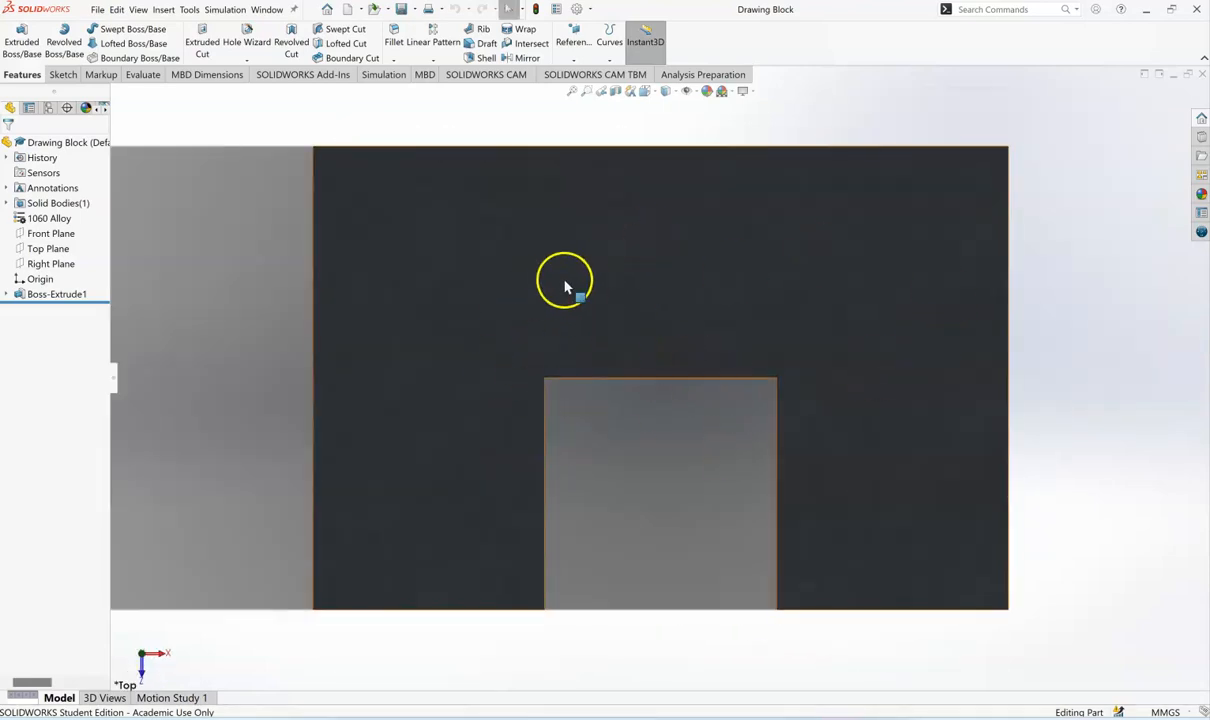
# - Update the standard views so the current Top orientation is assigned as the Front view, accepting the change to related drawings
pyautogui.click(655, 94)
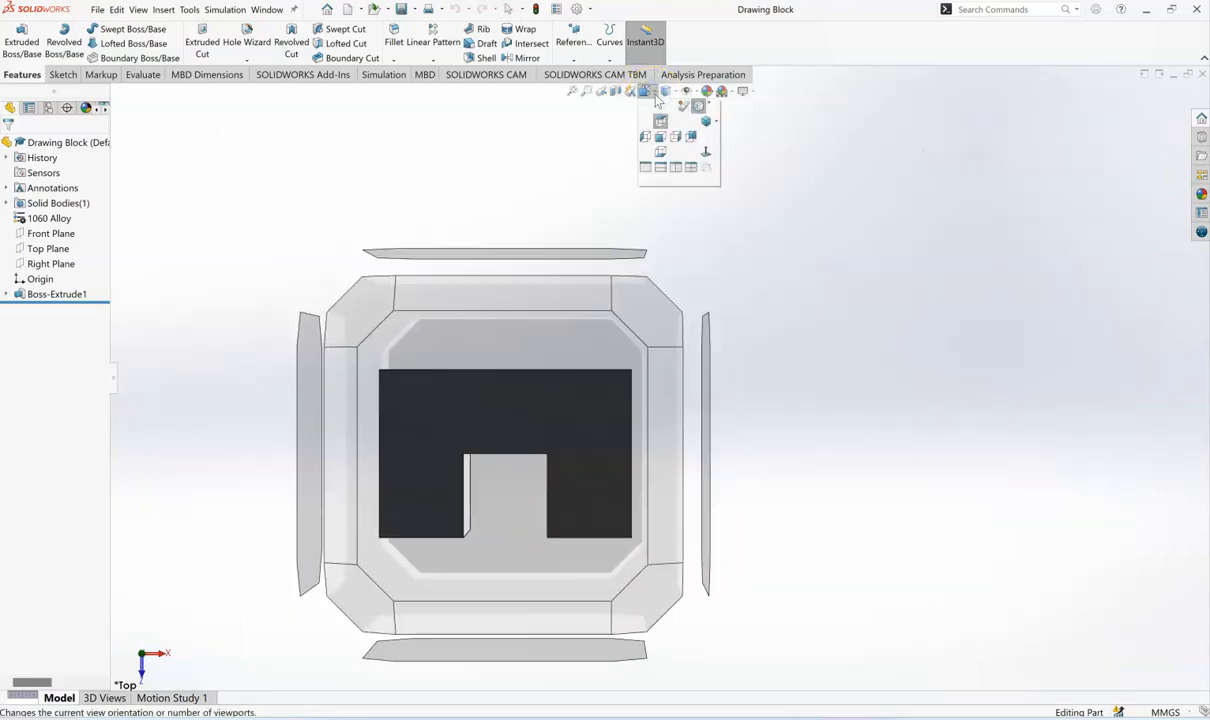
pyautogui.press('space')
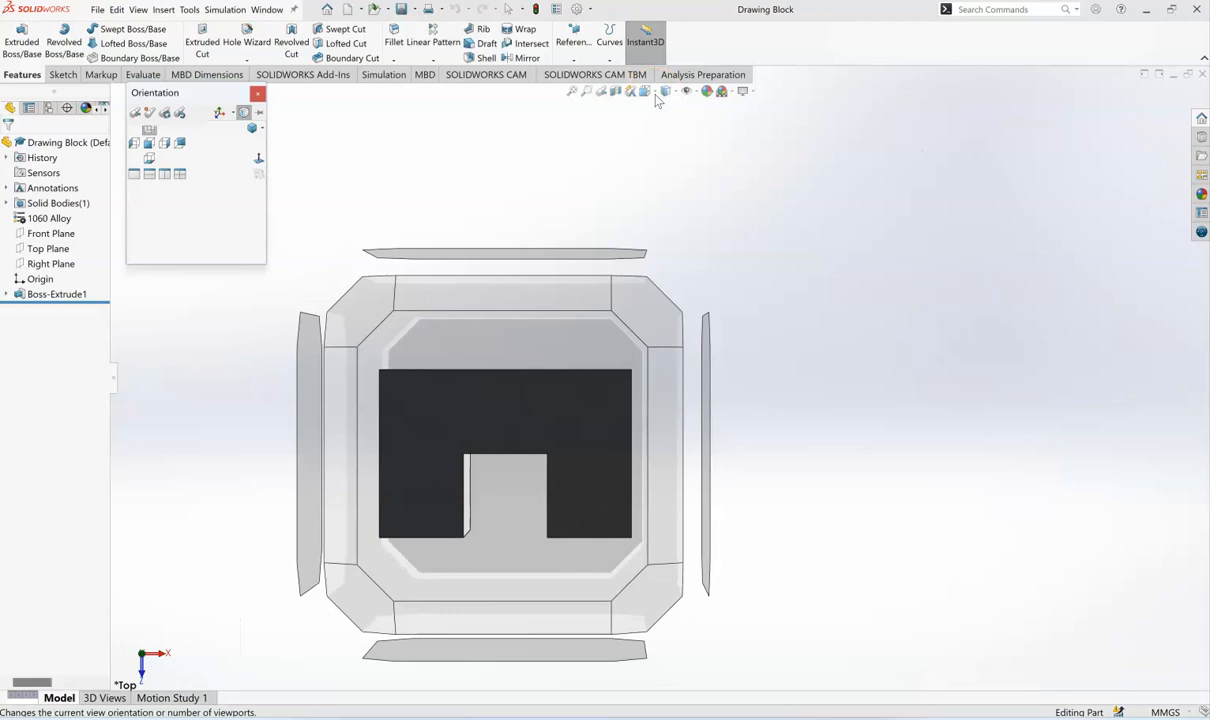
pyautogui.click(165, 115)
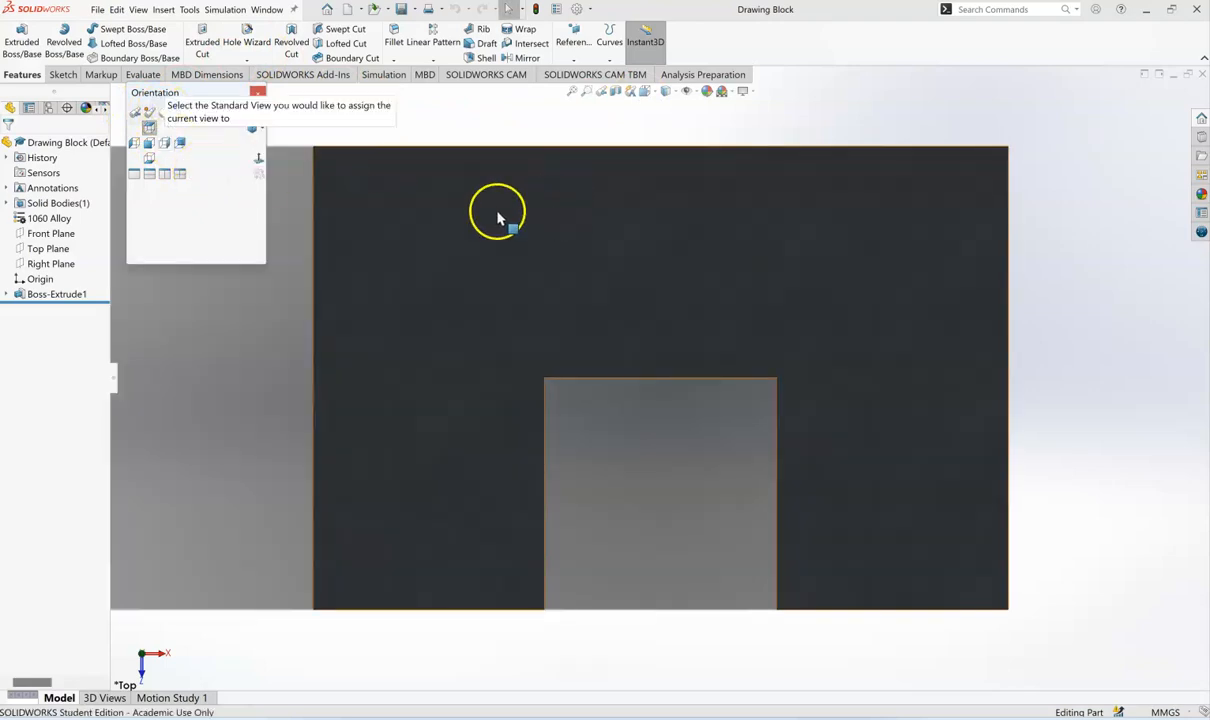
pyautogui.click(148, 143)
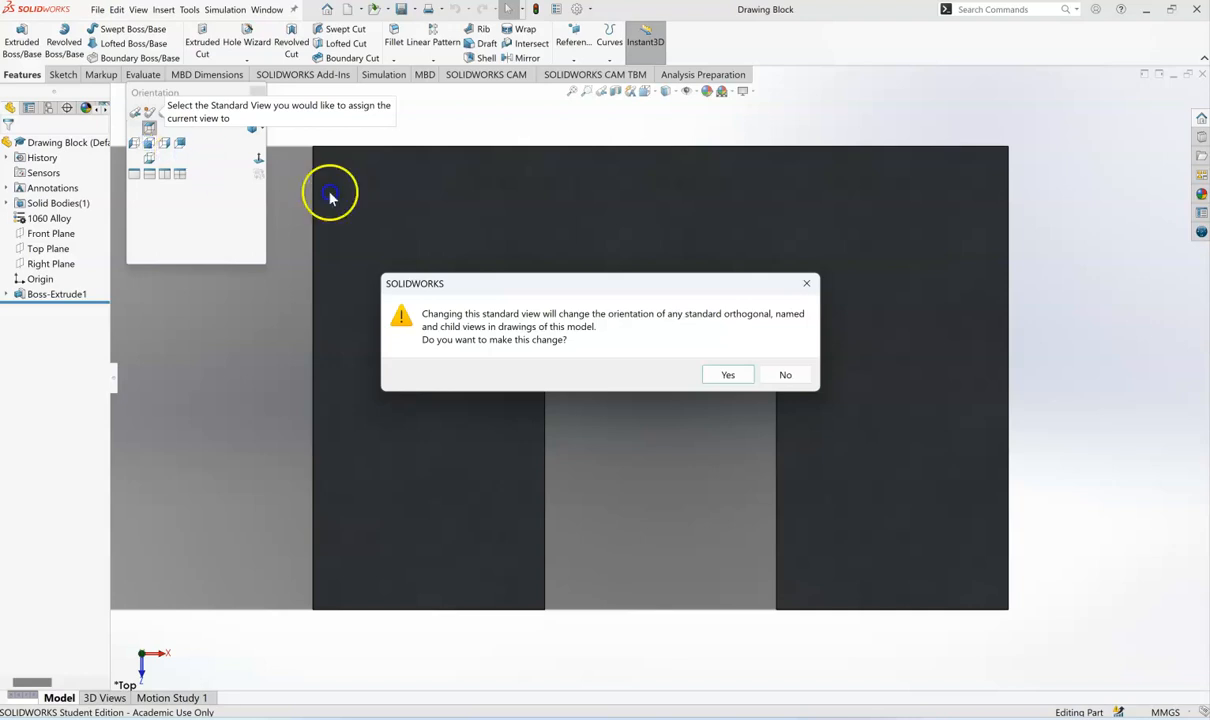
pyautogui.click(727, 375)
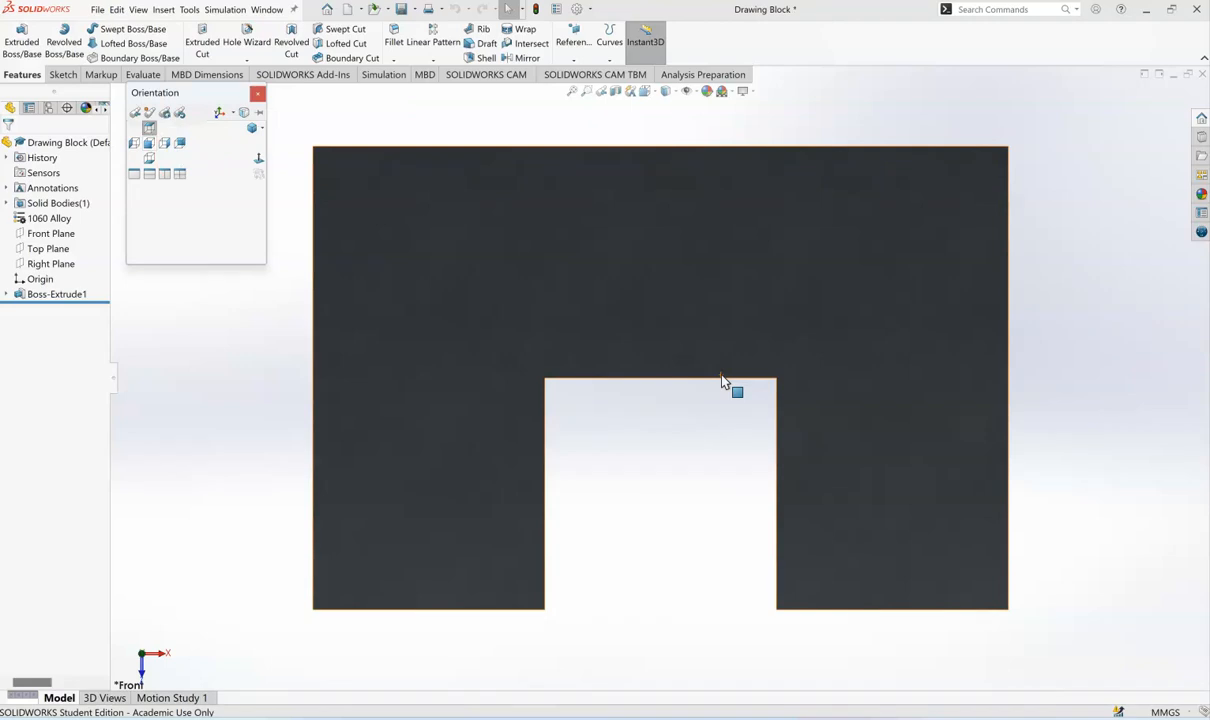
# - Return to the Drawing Block sheet and open the View Palette to check the reoriented views
pyautogui.click(268, 10)
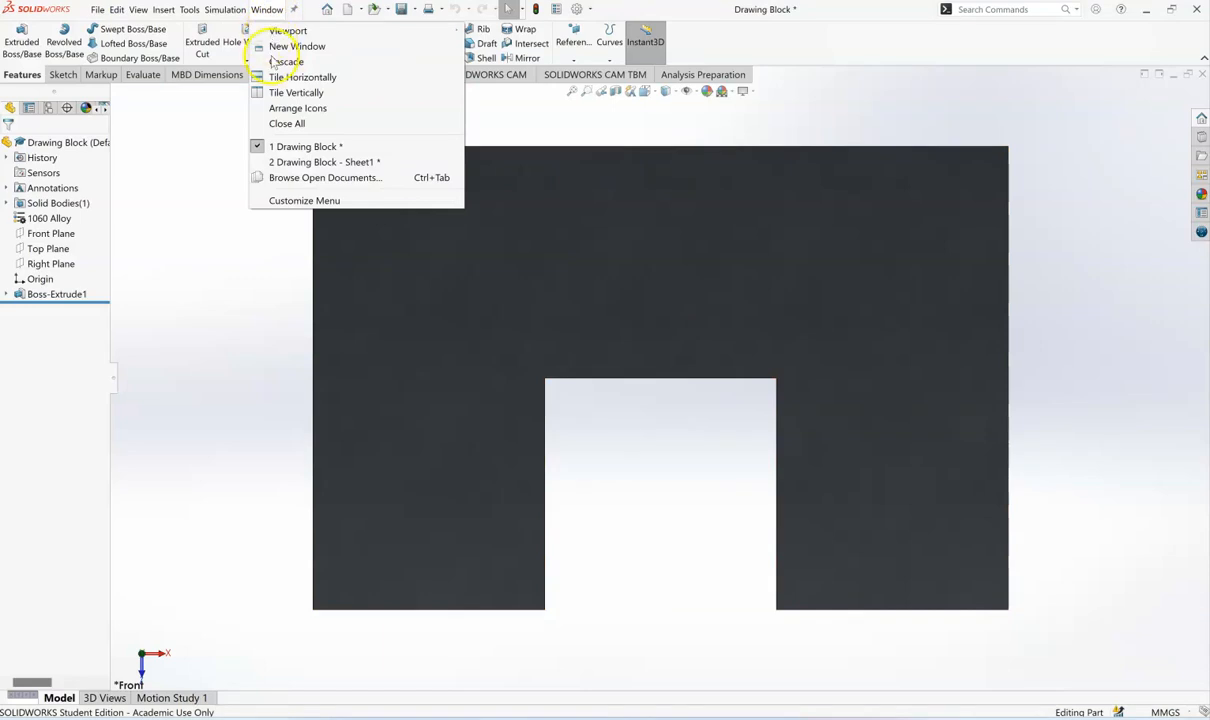
pyautogui.click(295, 162)
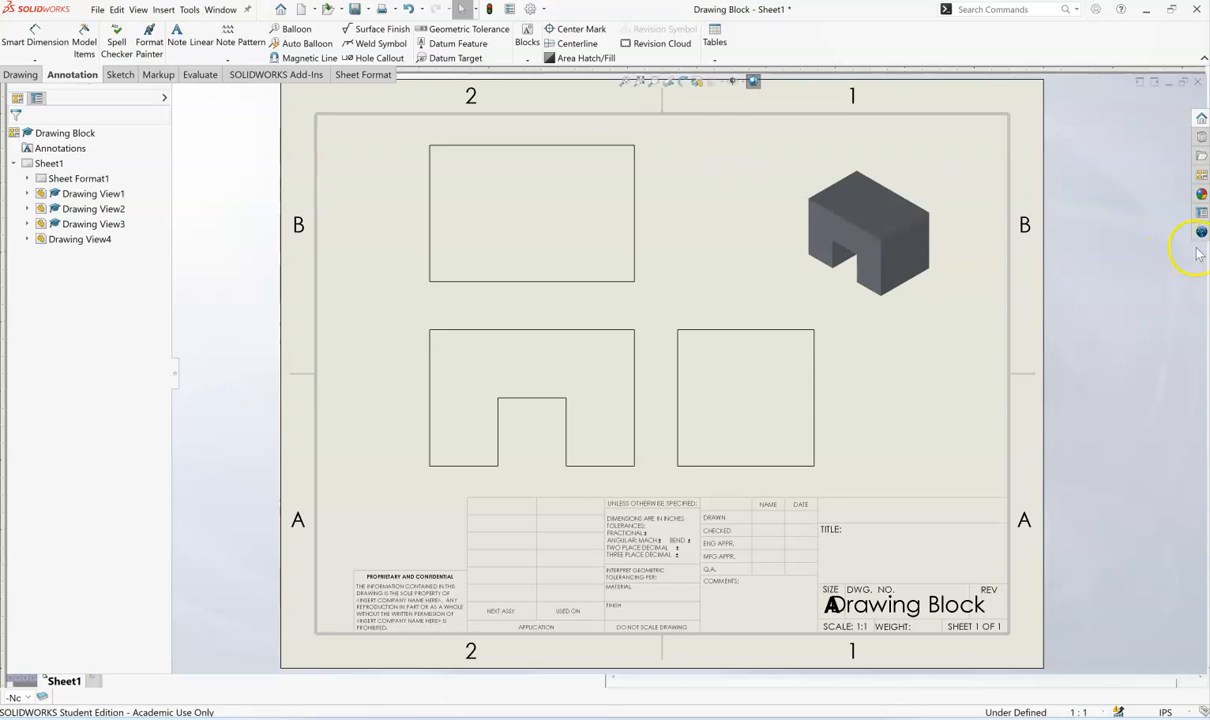
pyautogui.click(1203, 174)
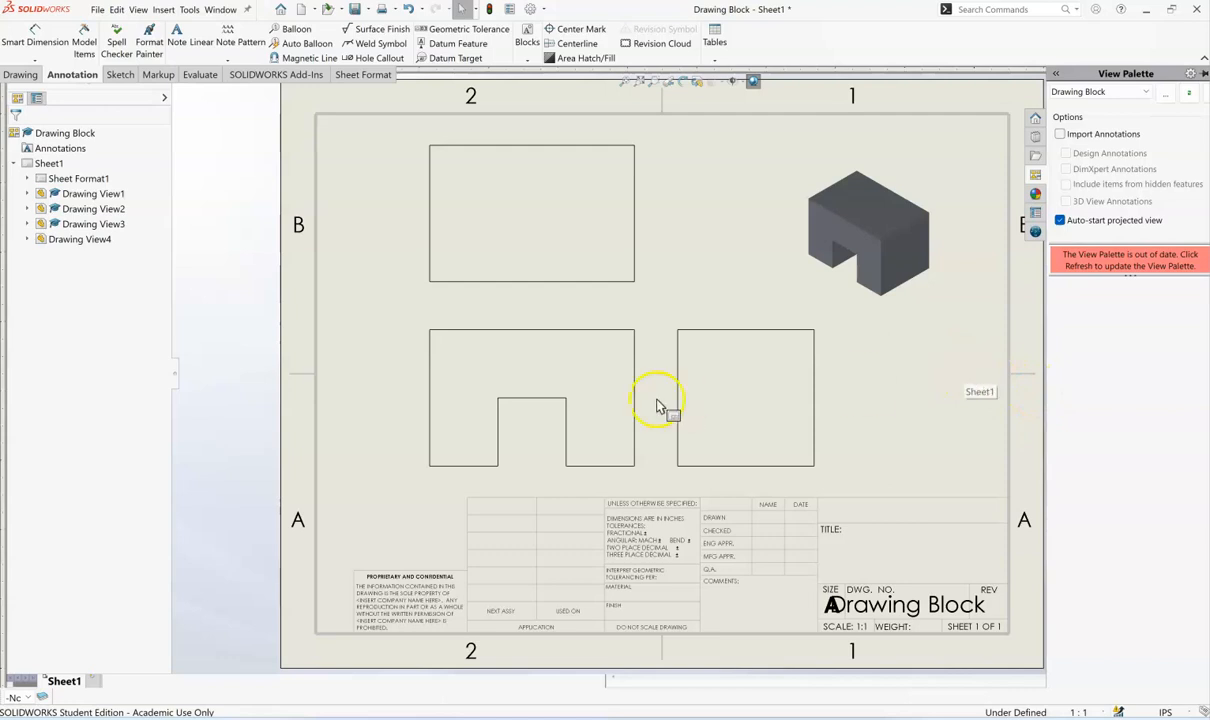
pyautogui.click(1128, 290)
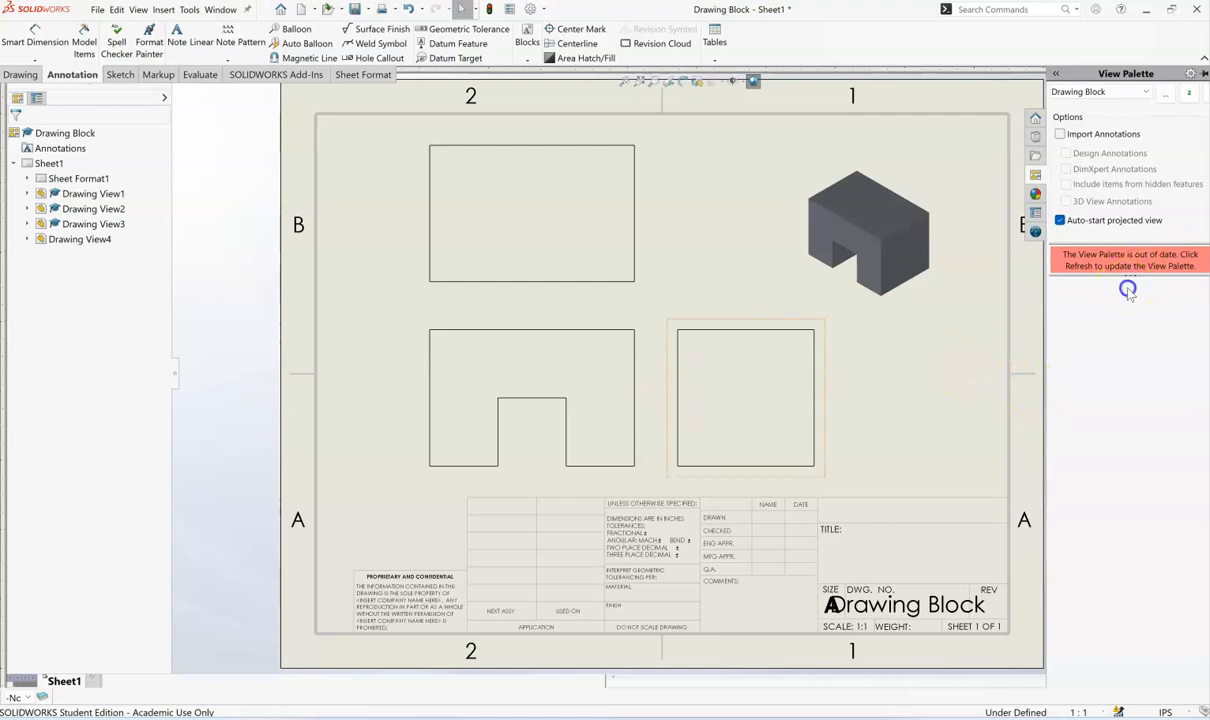
pyautogui.click(830, 366)
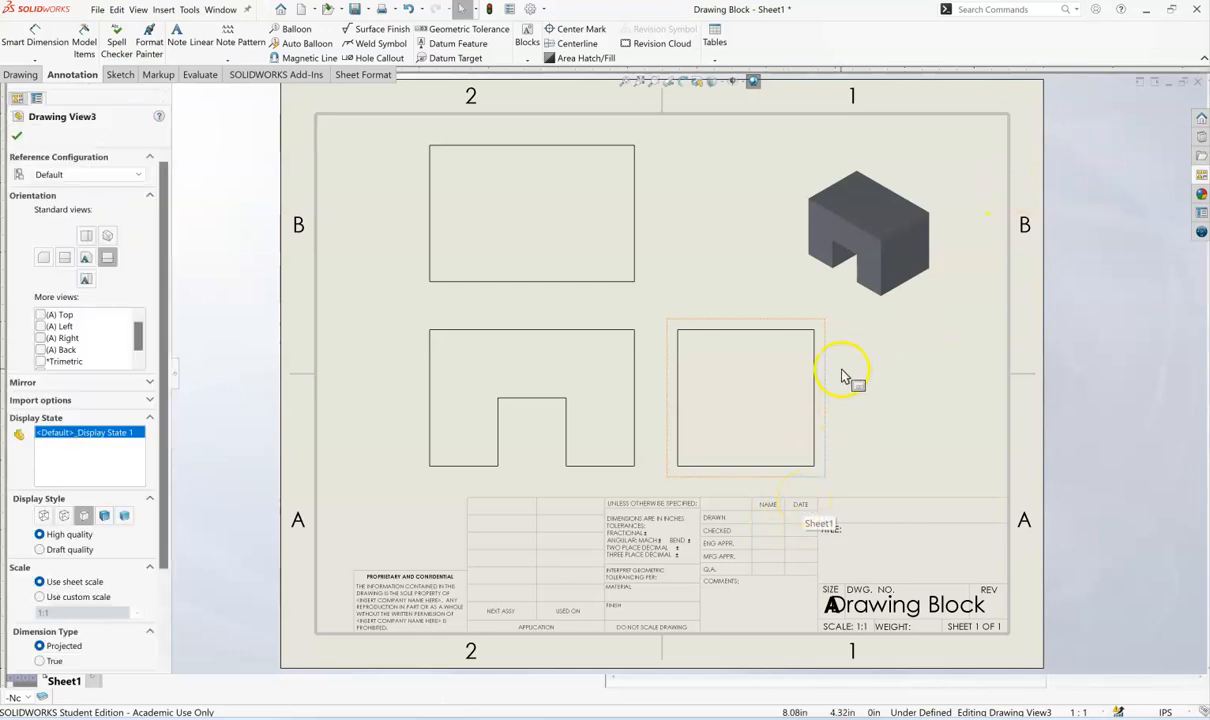
pyautogui.click(15, 138)
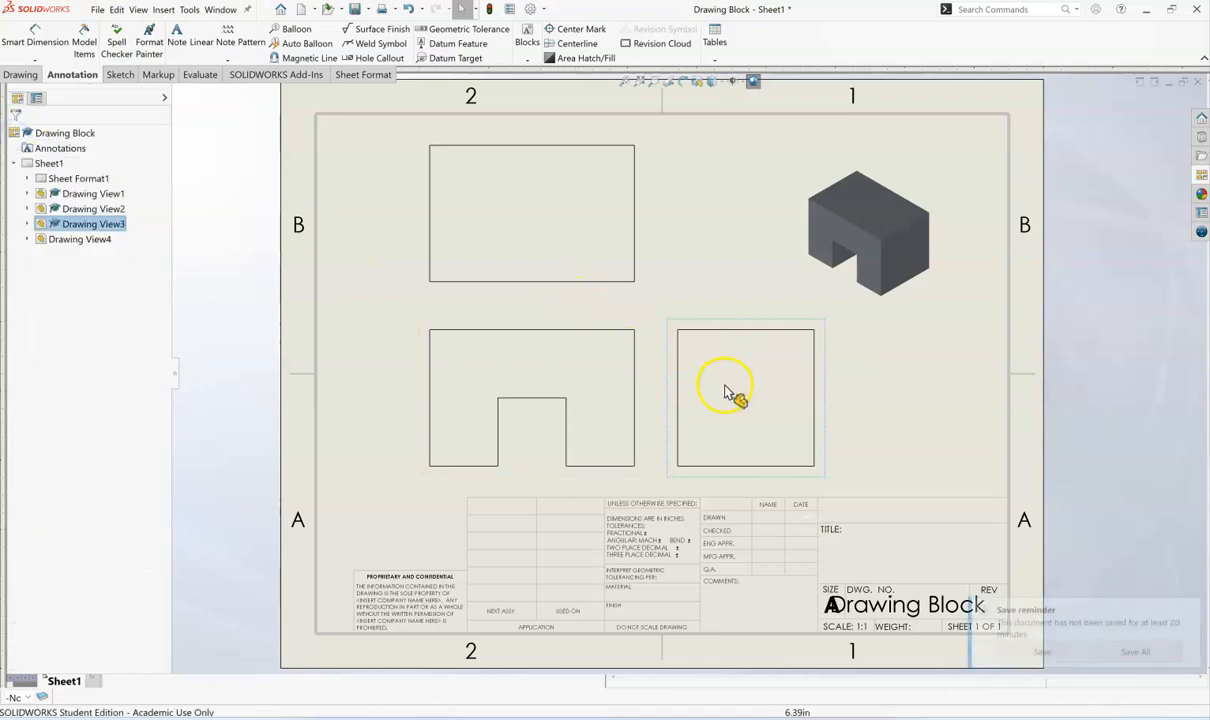
pyautogui.click(528, 385)
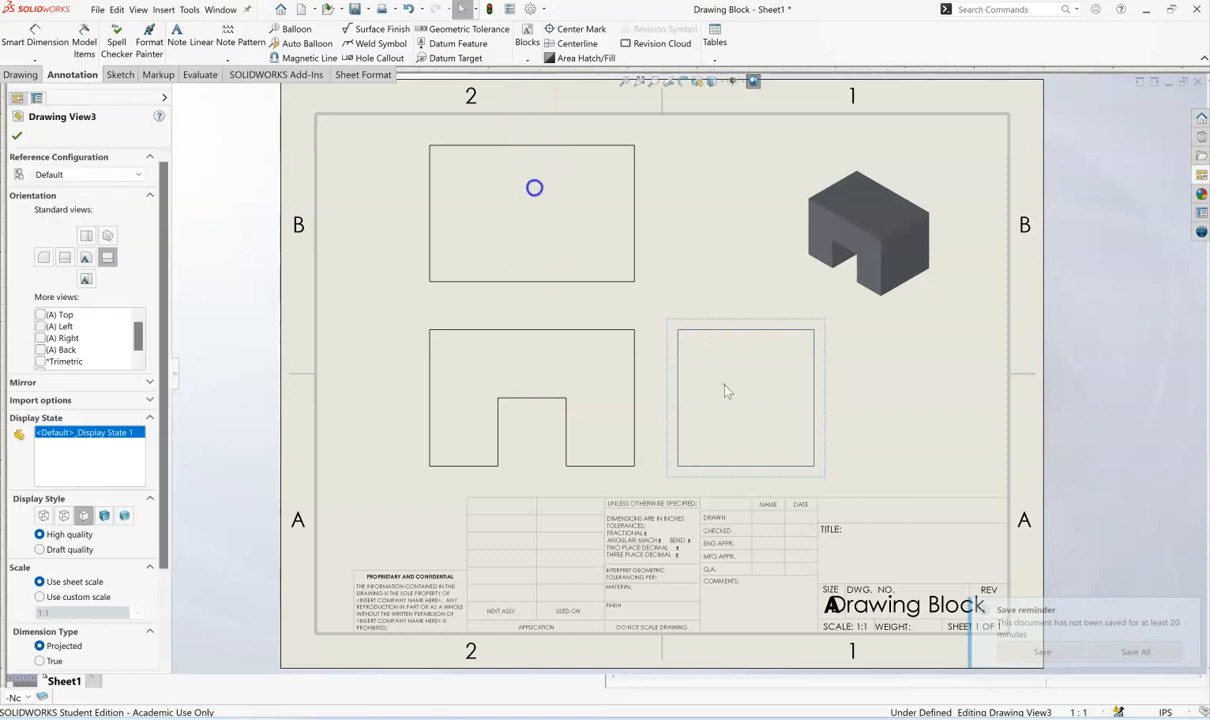
# - Show the block's hidden edges in the top view of the drawing sheet
pyautogui.click(534, 188)
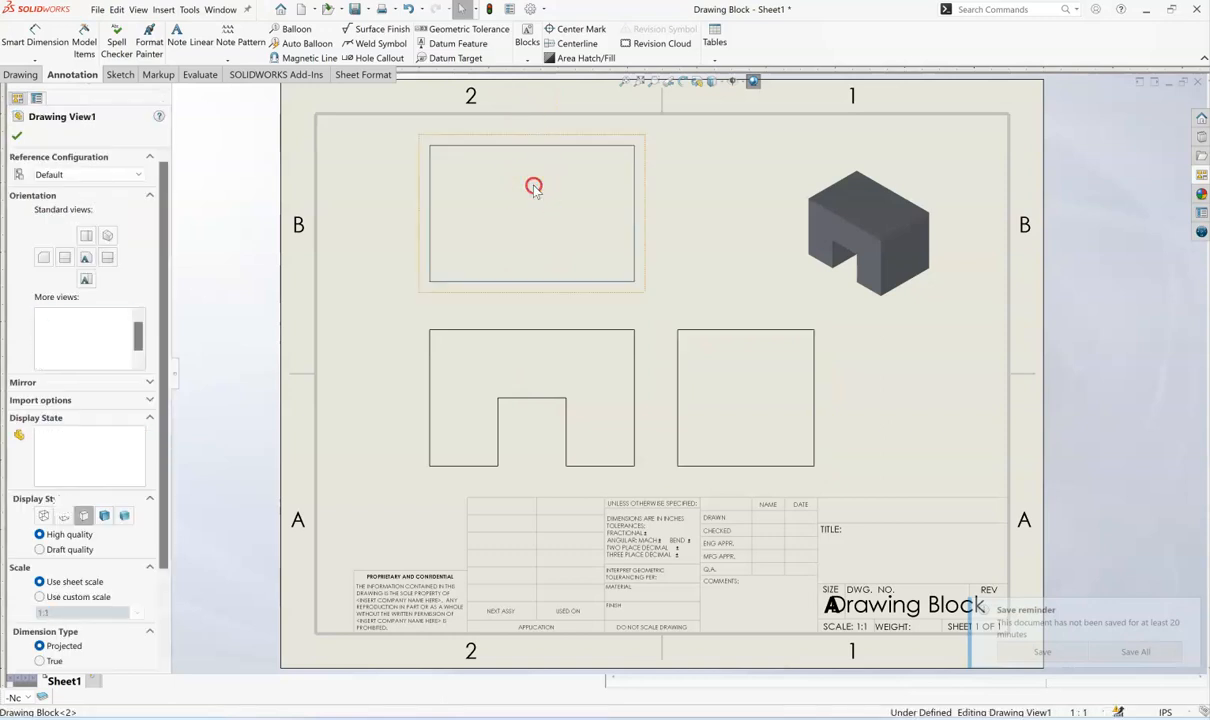
pyautogui.rightClick(534, 188)
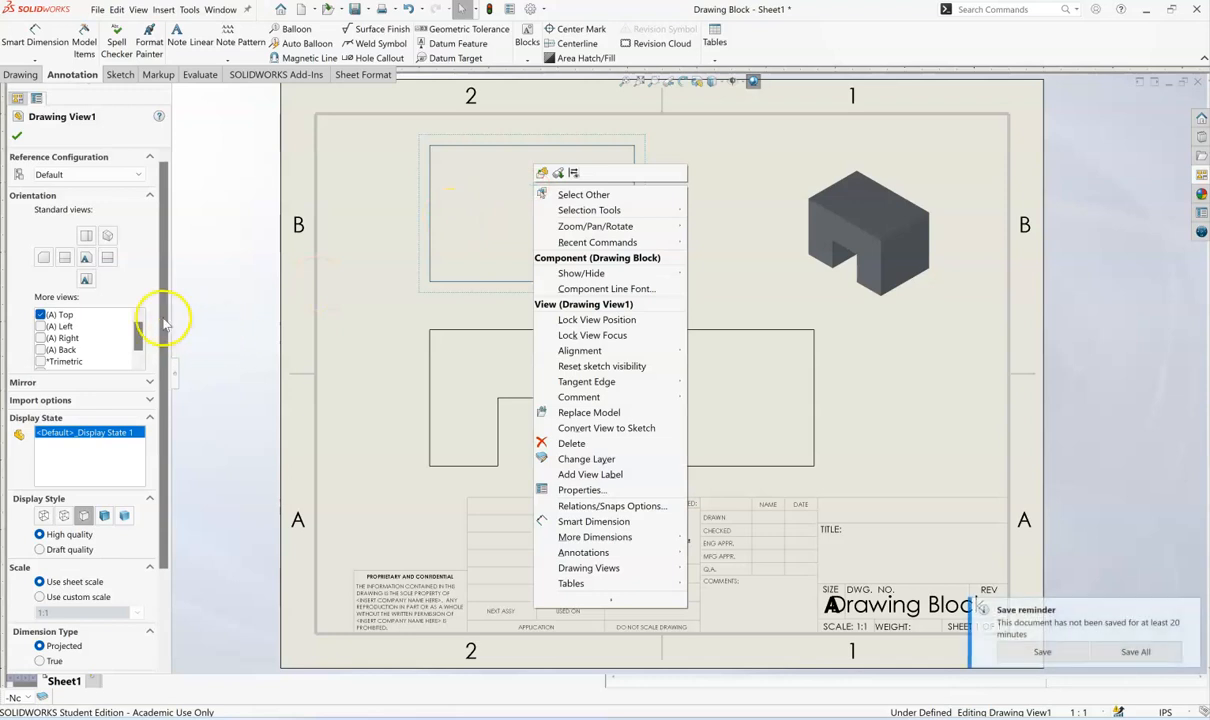
pyautogui.click(156, 167)
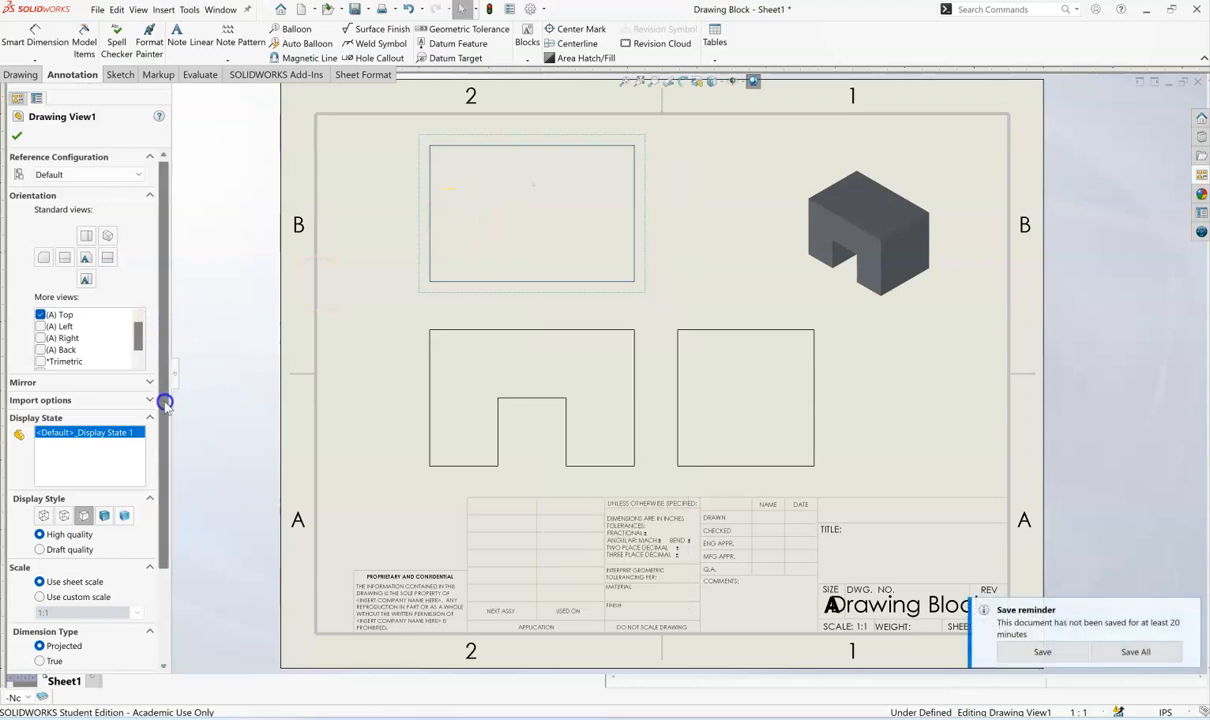
pyautogui.moveTo(164, 409); pyautogui.dragTo(169, 548)
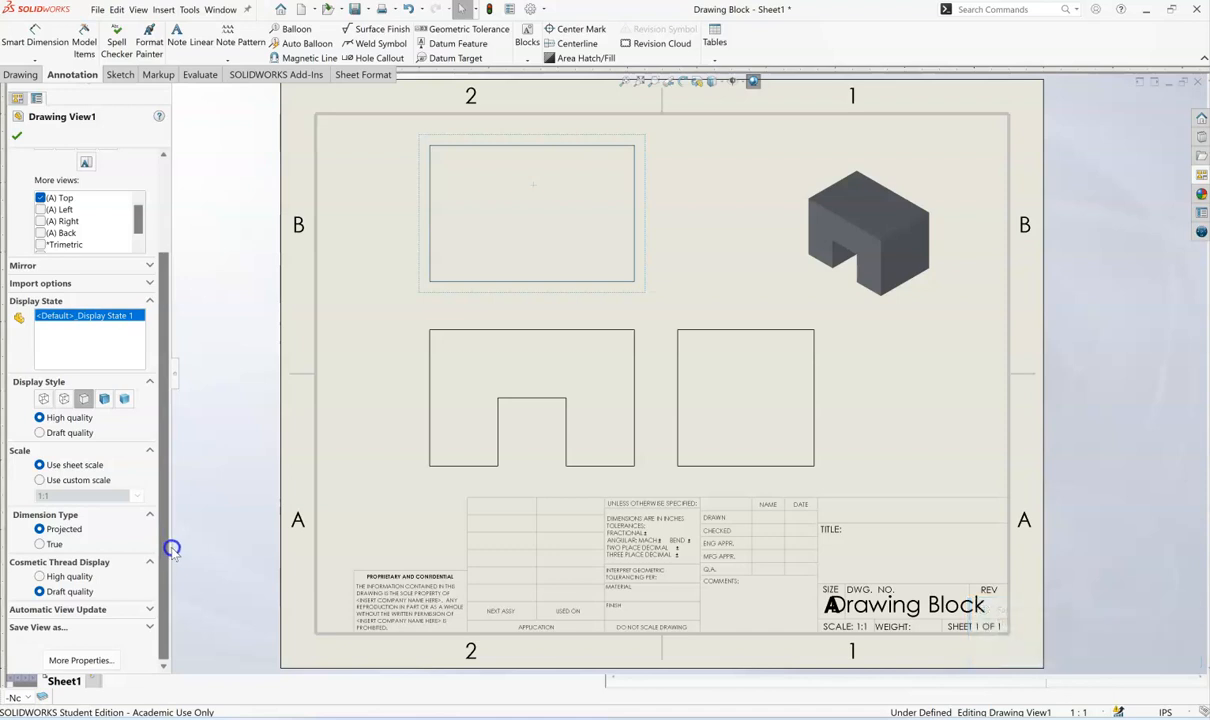
pyautogui.rightClick(546, 196)
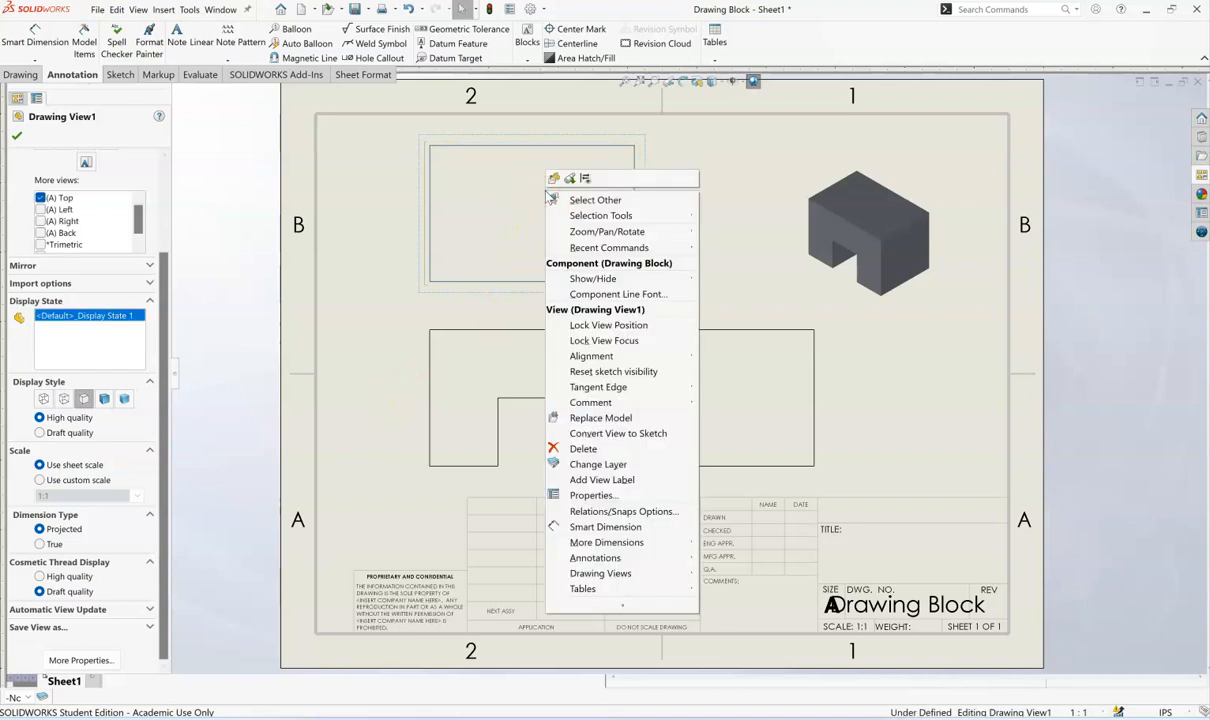
pyautogui.moveTo(556, 278)
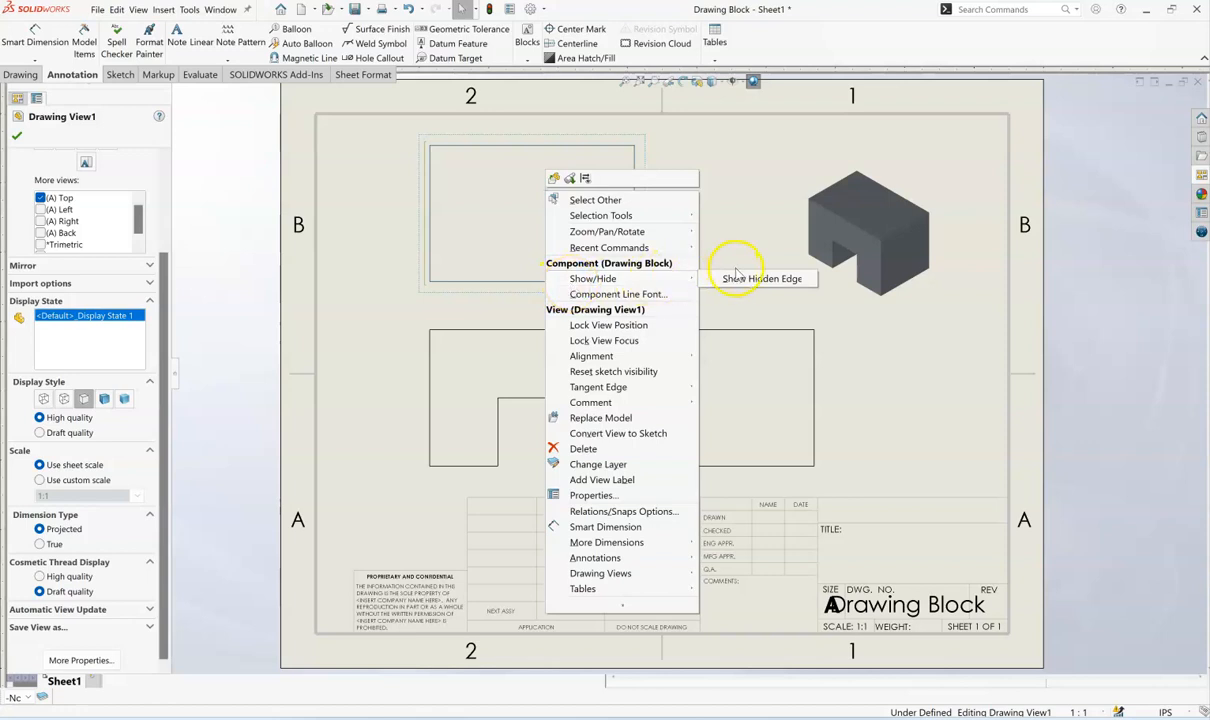
pyautogui.click(705, 278)
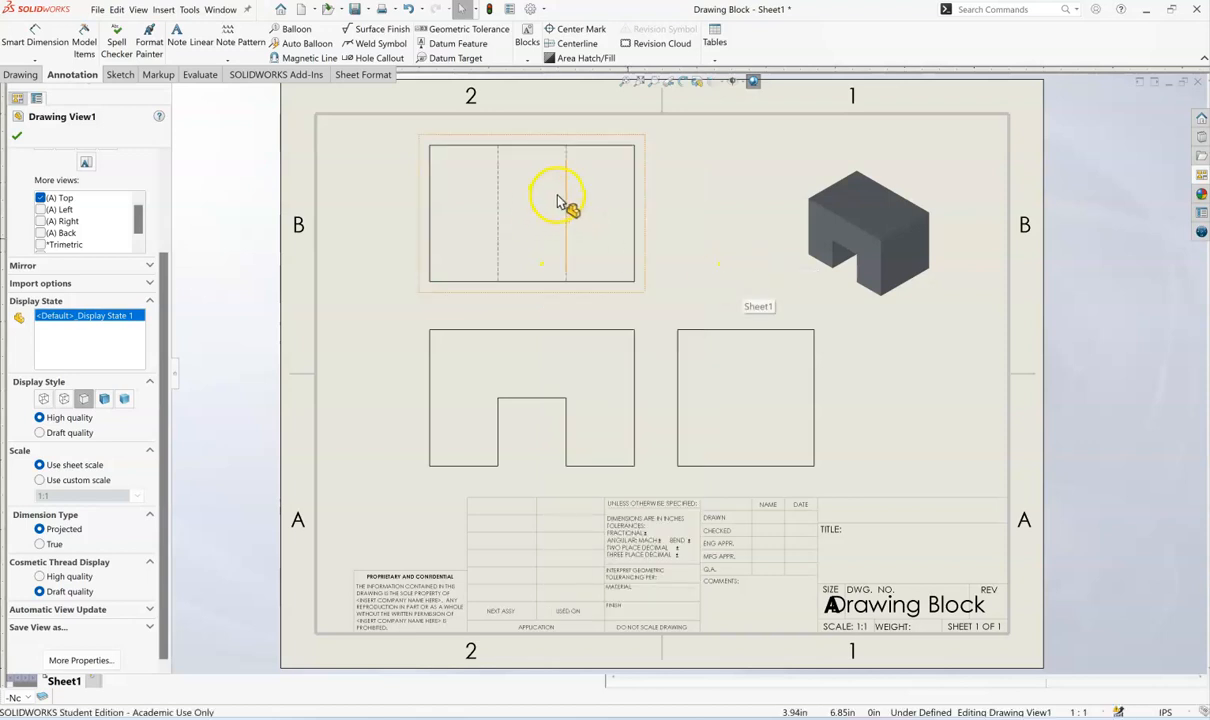
# - Show the block's hidden edges in the right side view and close the view's properties
pyautogui.click(729, 383)
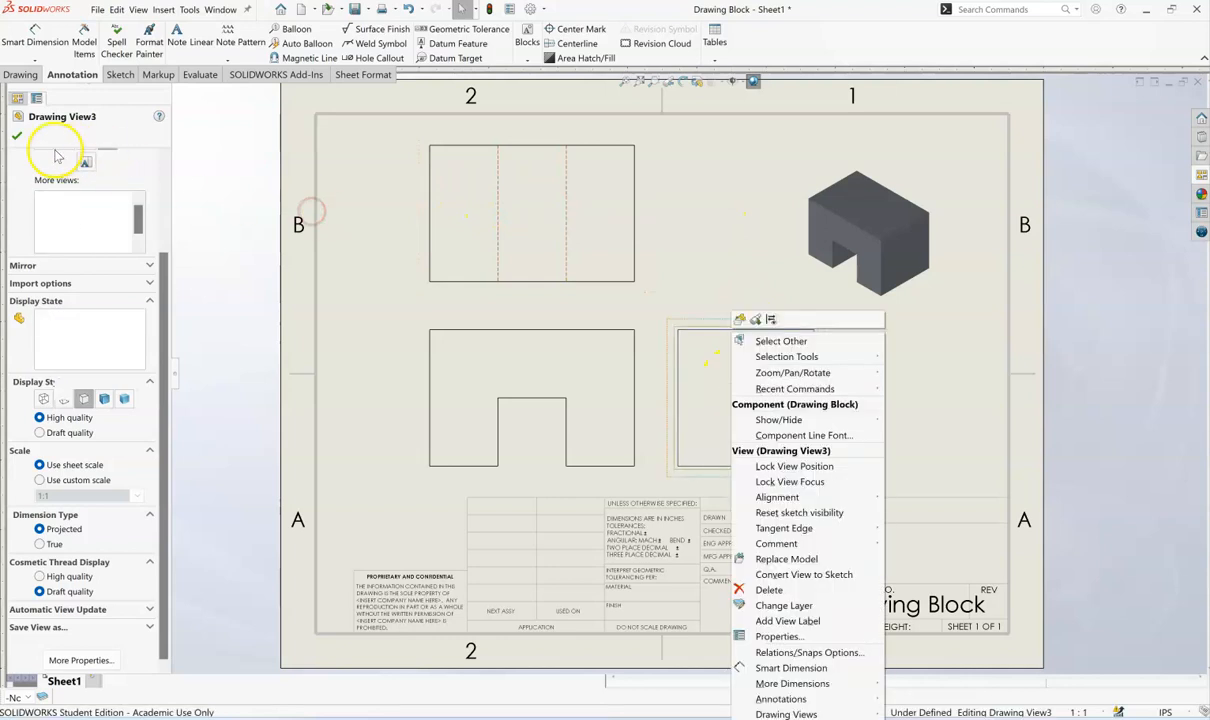
pyautogui.click(17, 142)
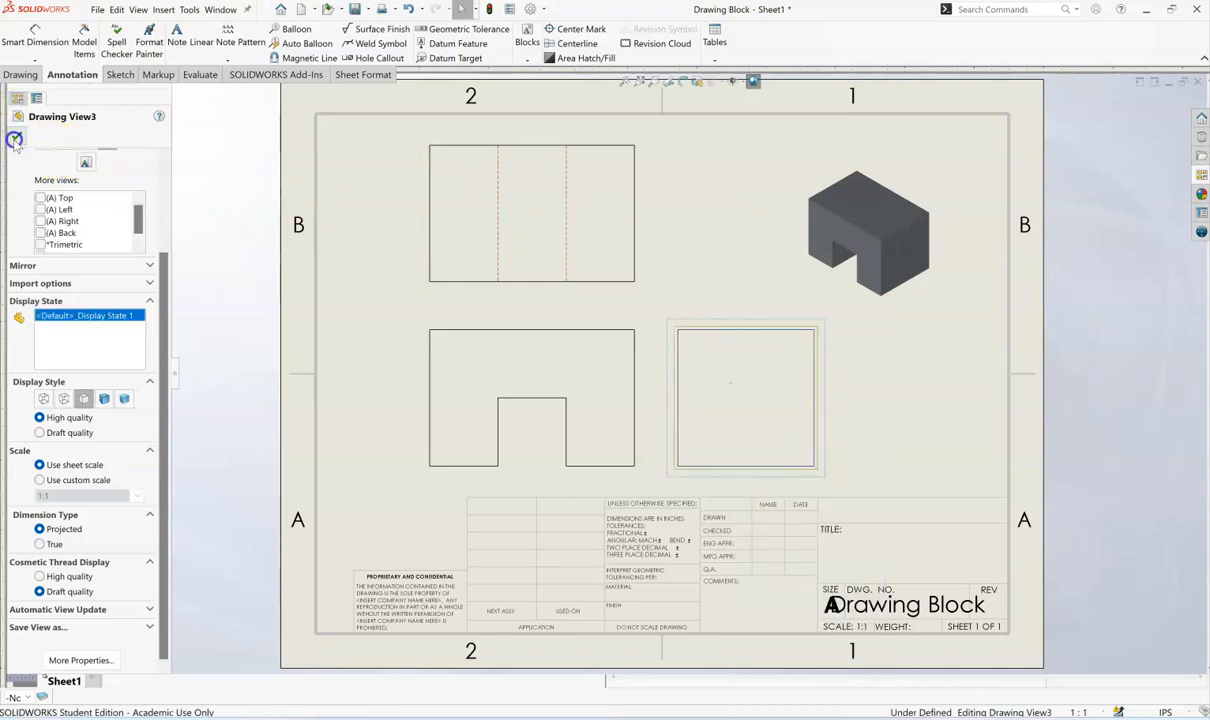
pyautogui.click(763, 364)
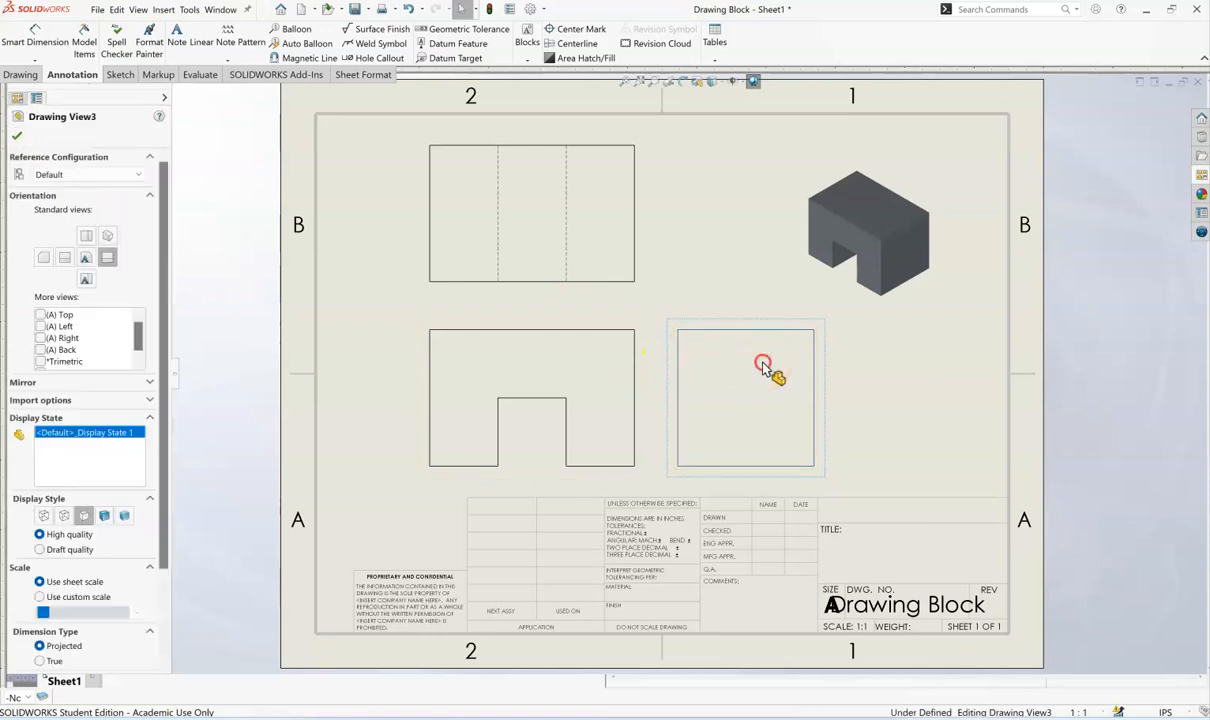
pyautogui.rightClick(784, 408)
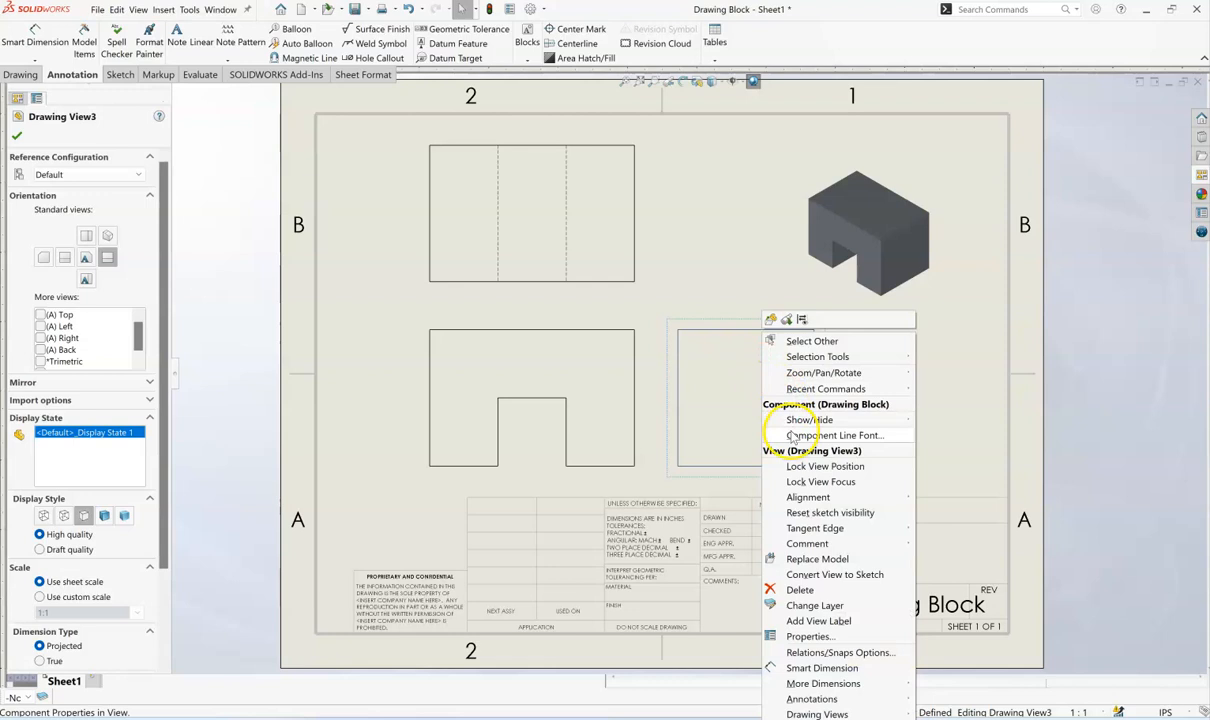
pyautogui.moveTo(791, 424)
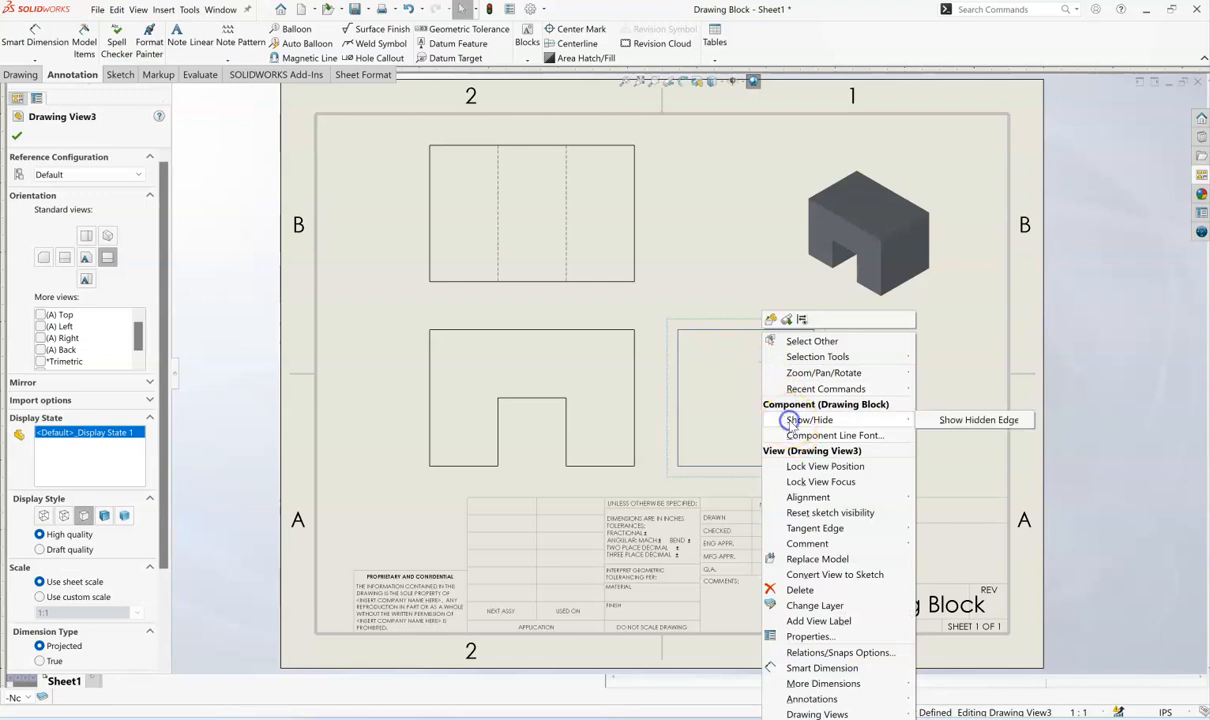
pyautogui.click(955, 421)
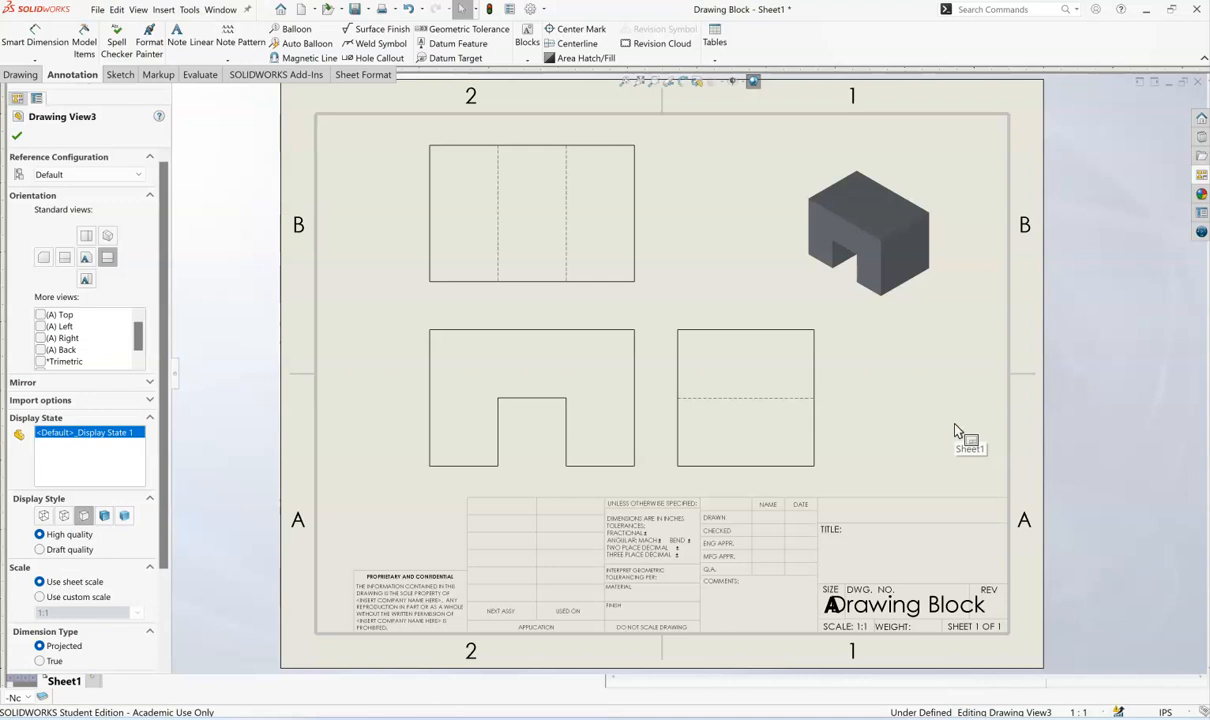
pyautogui.click(912, 604)
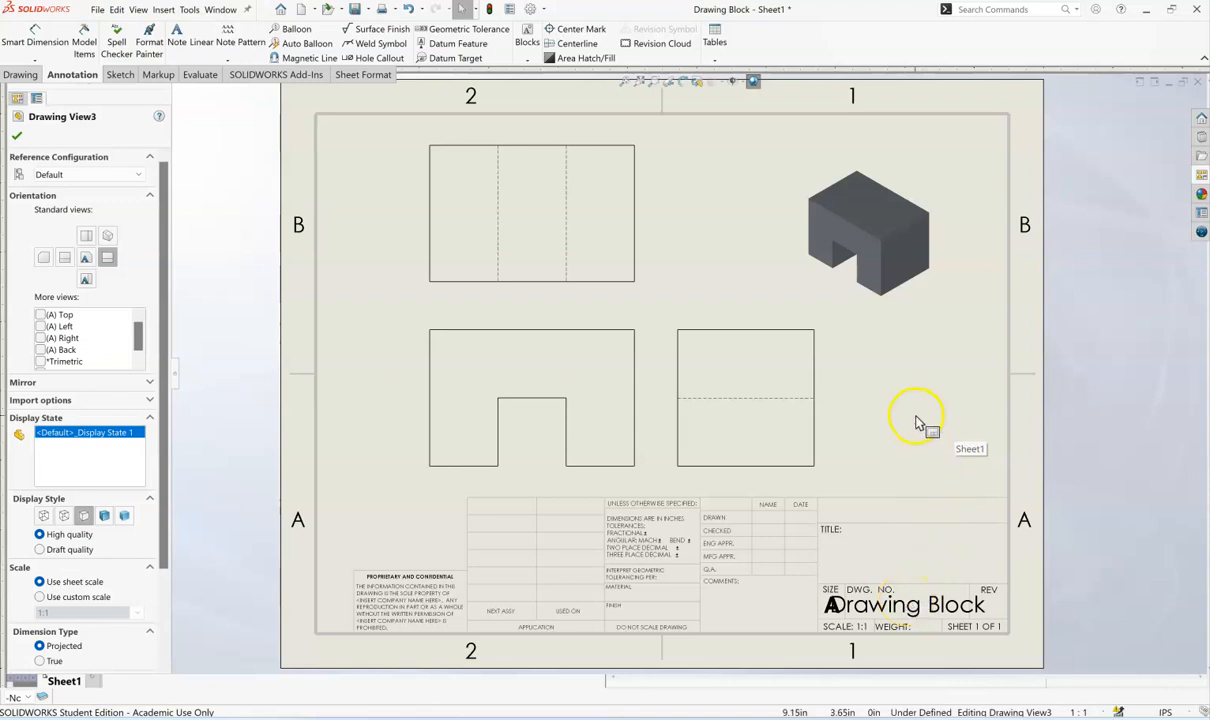
pyautogui.click(16, 135)
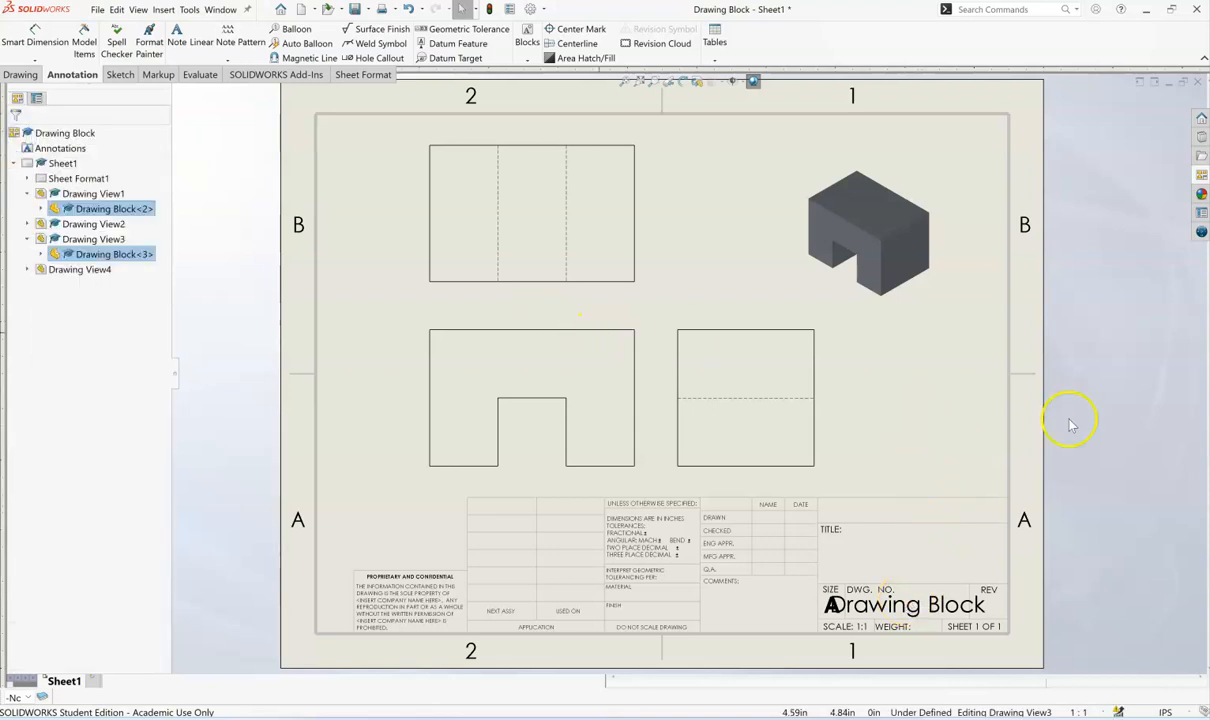
# - Switch to editing the sheet format and replace the drawing number text in the title block with 1
pyautogui.rightClick(887, 414)
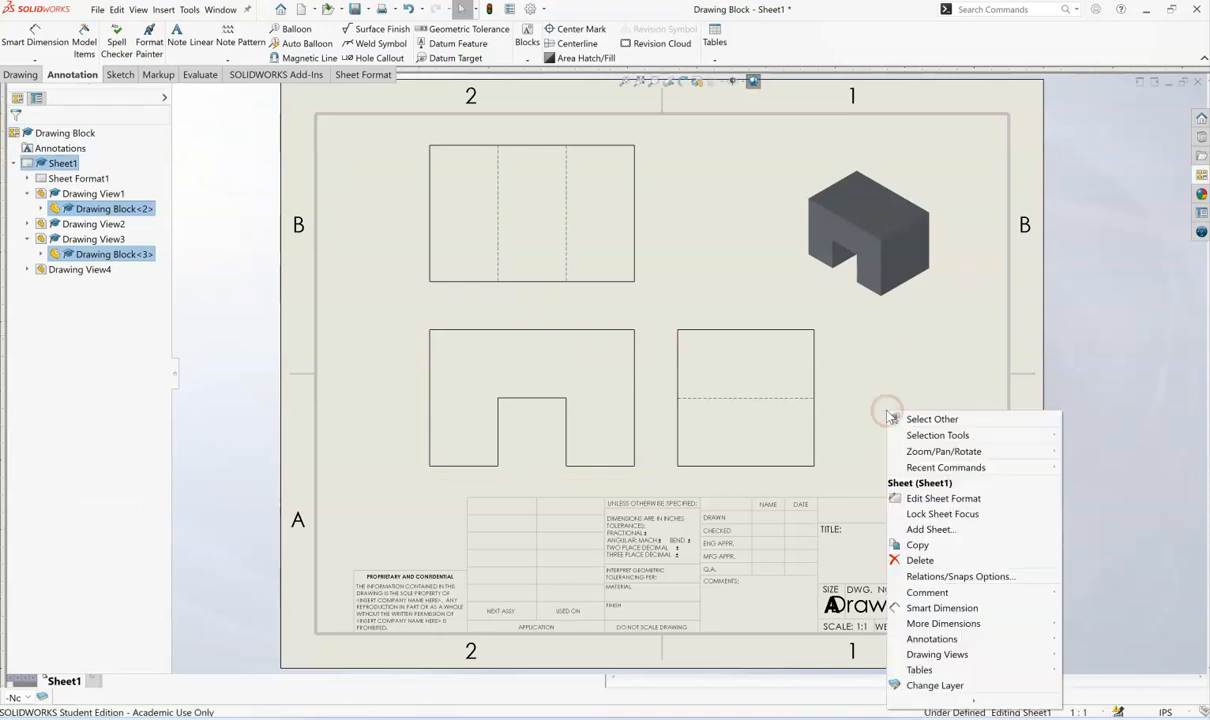
pyautogui.click(930, 500)
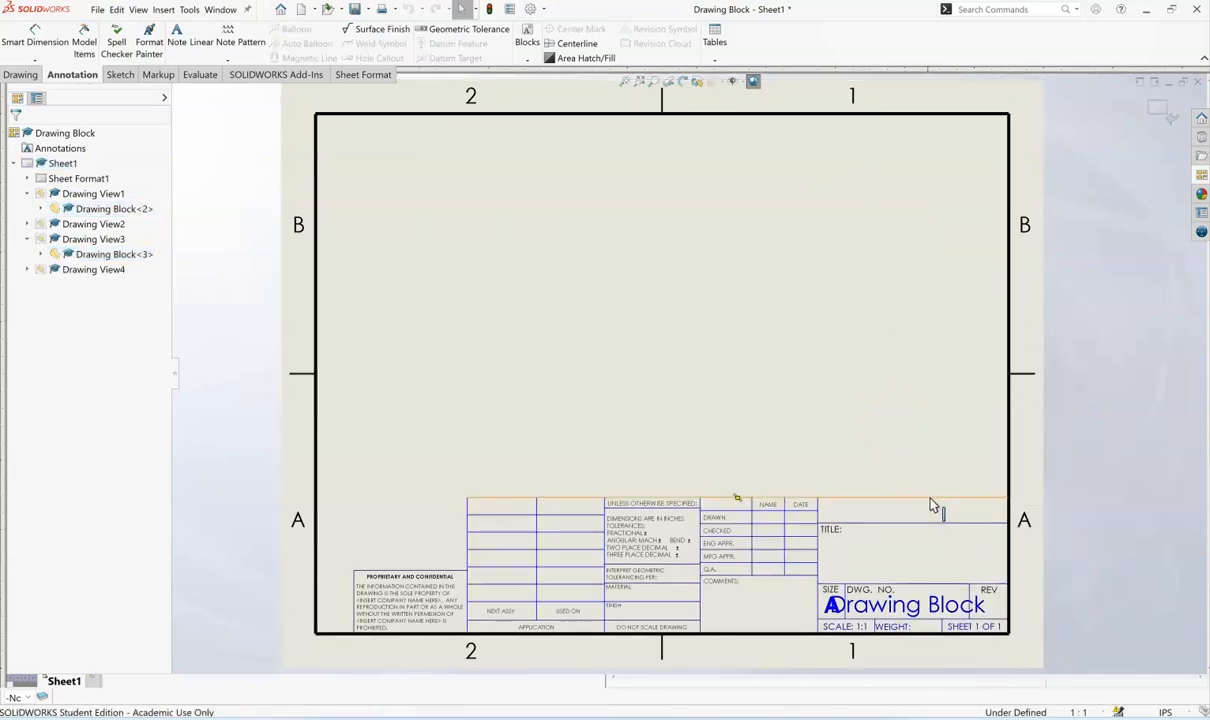
pyautogui.click(898, 610)
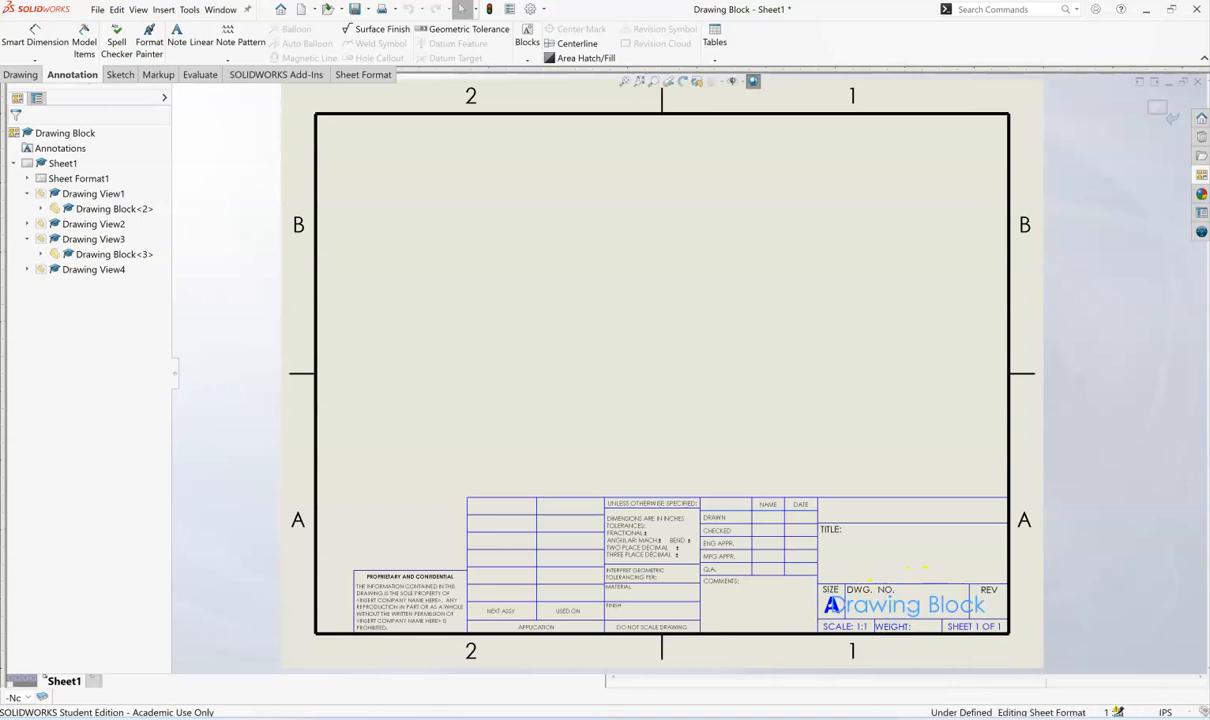
pyautogui.doubleClick(887, 611)
pyautogui.moveTo(889, 611); pyautogui.dragTo(841, 605)
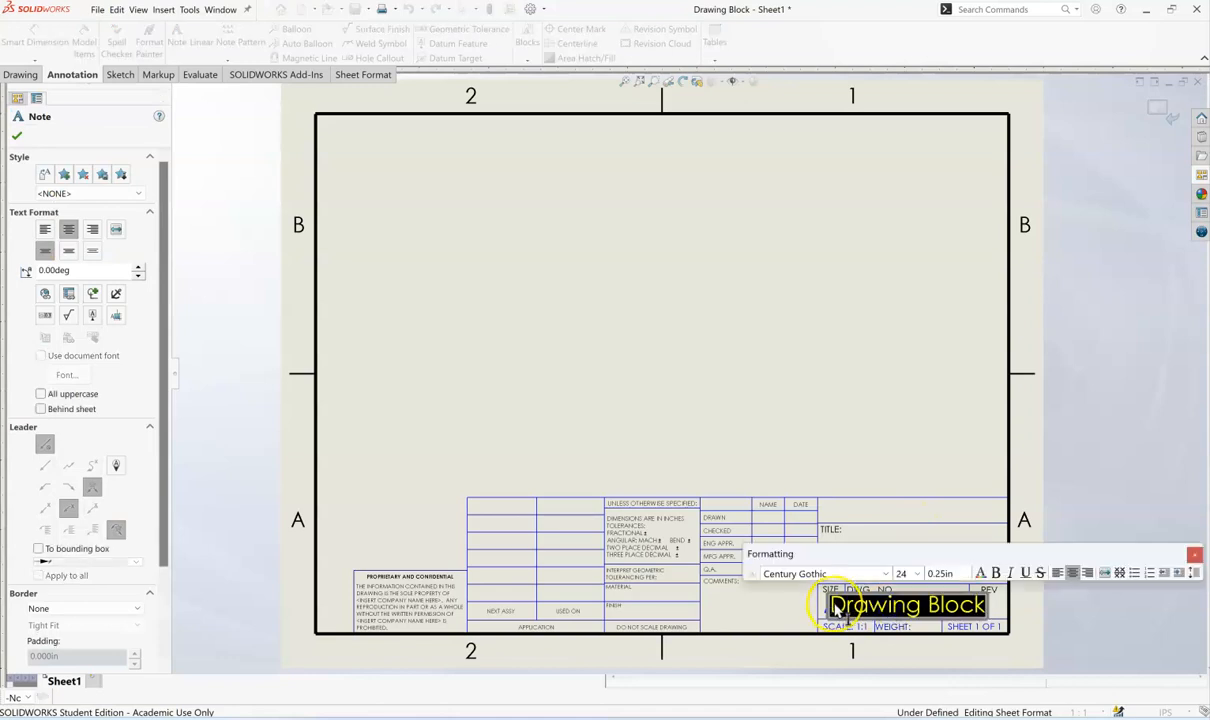
pyautogui.write('A')
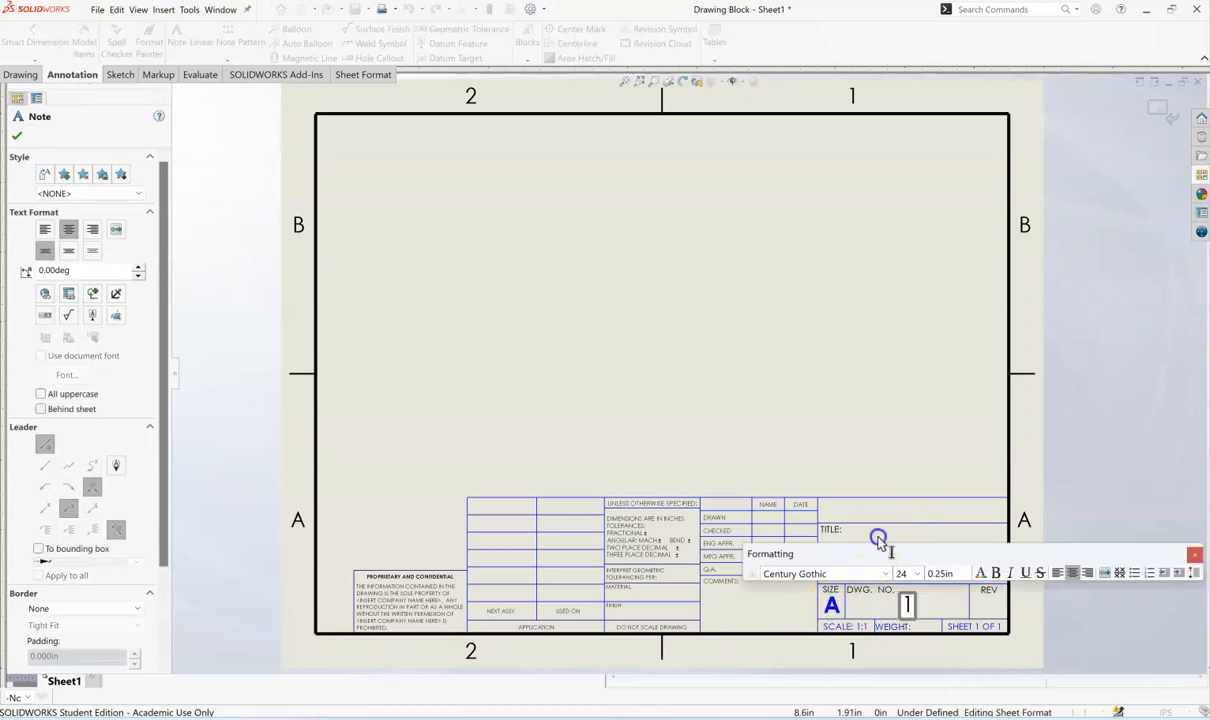
pyautogui.press('Escape')
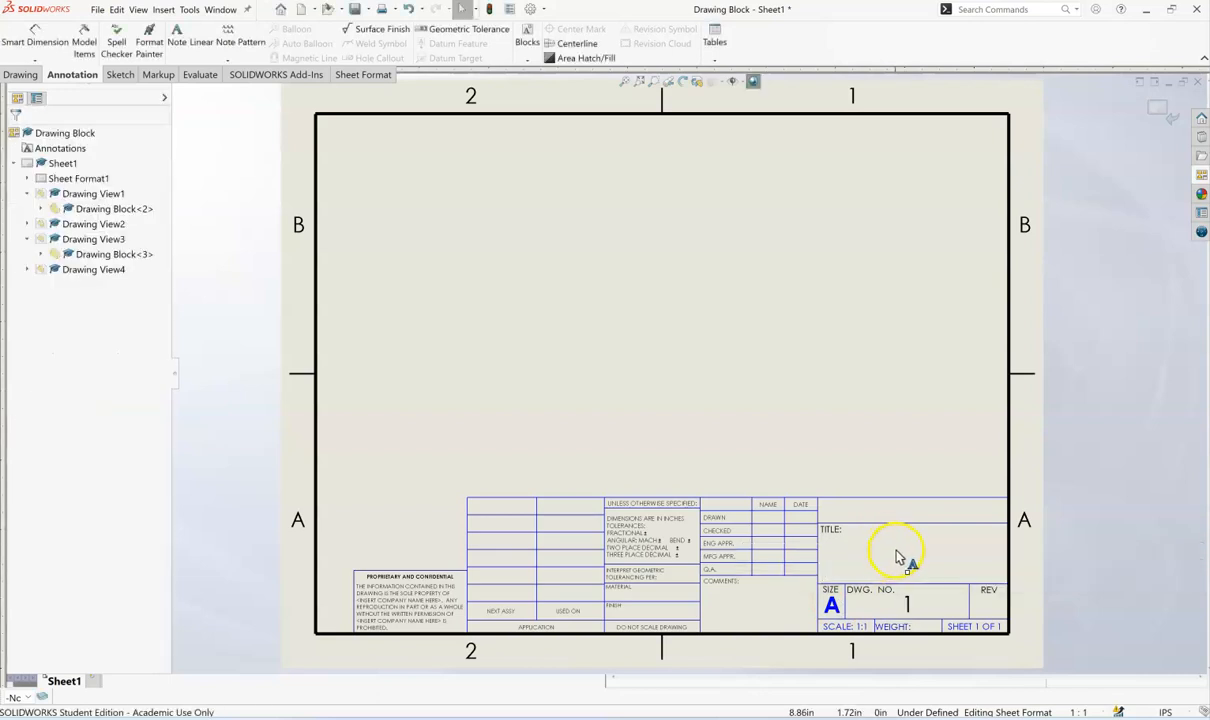
# - Fill in the title block's title field with "U Shaped Block"
pyautogui.click(901, 557)
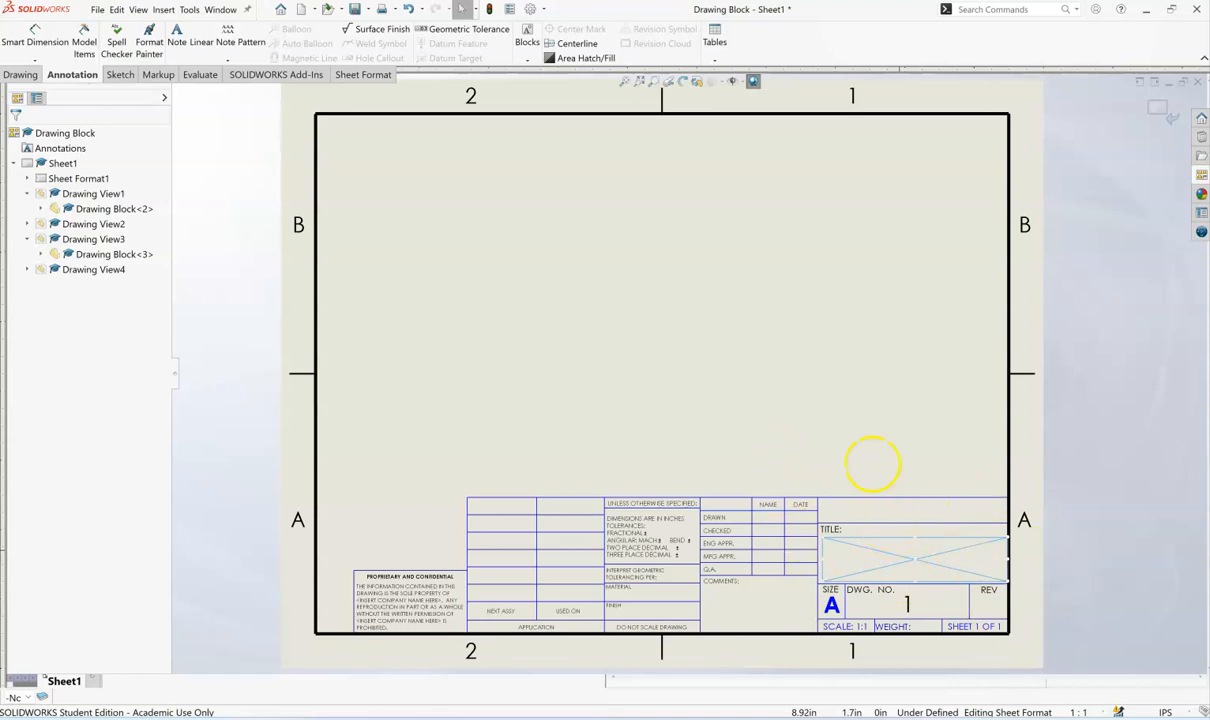
pyautogui.click(932, 543)
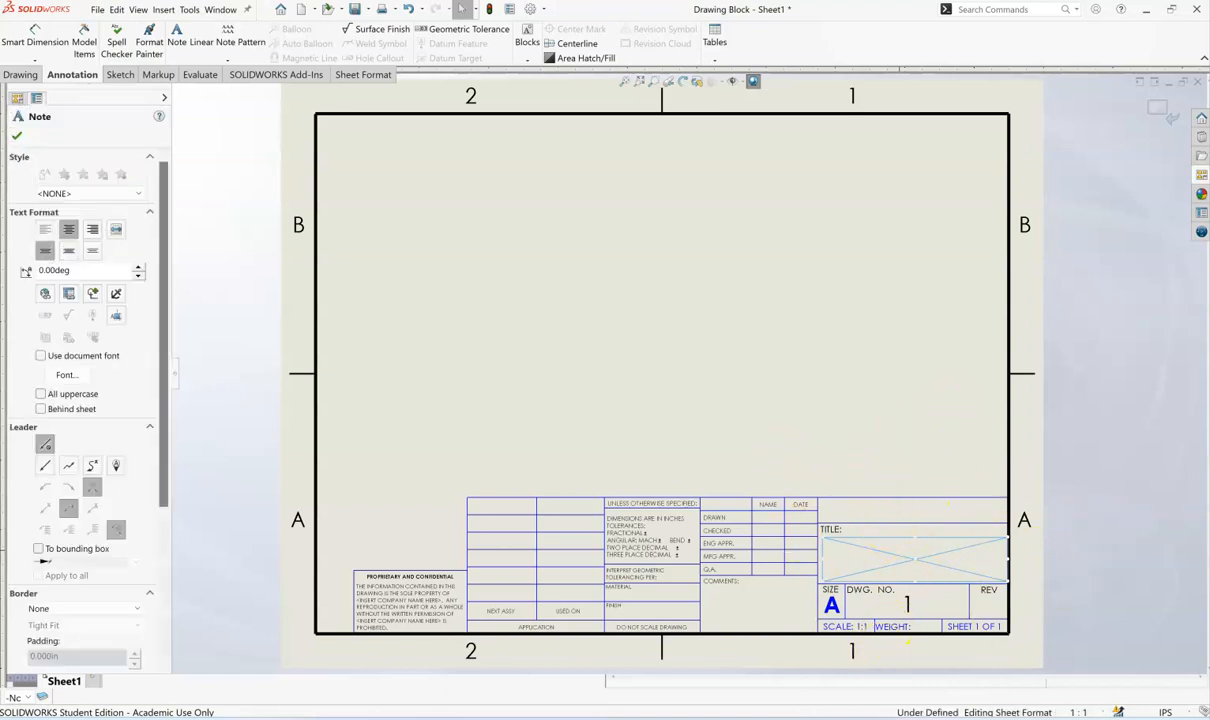
pyautogui.doubleClick(916, 563)
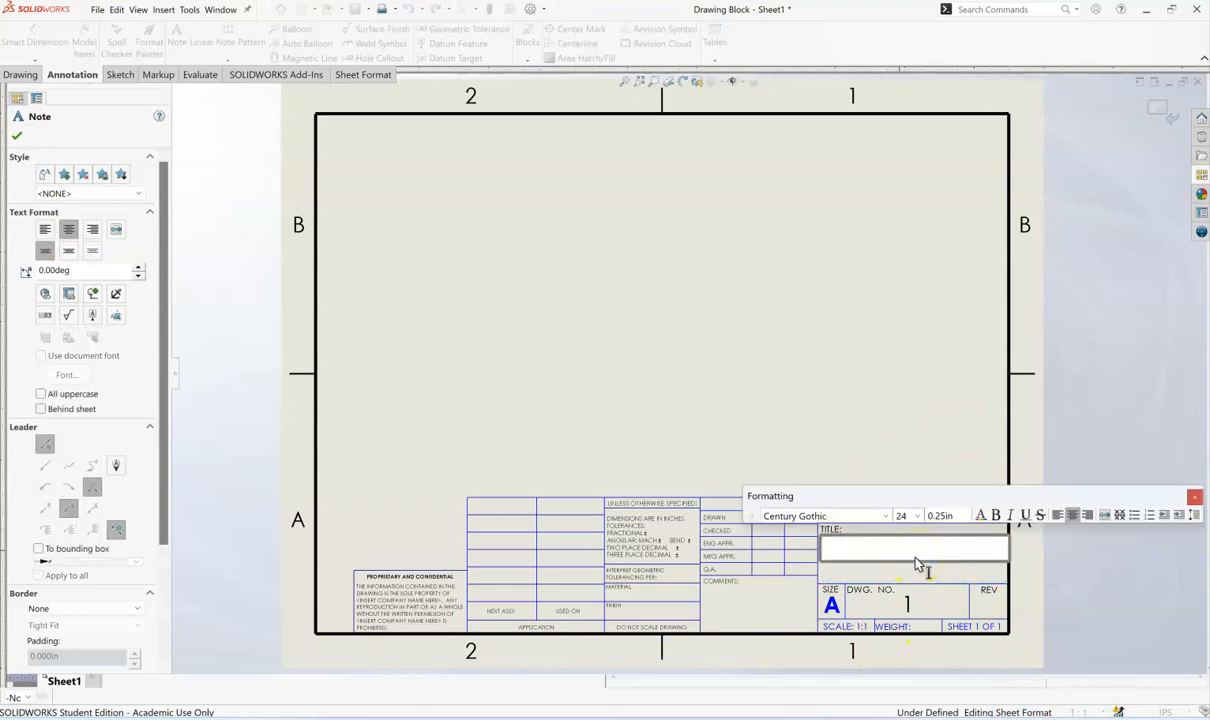
pyautogui.write('U Shaped Block')
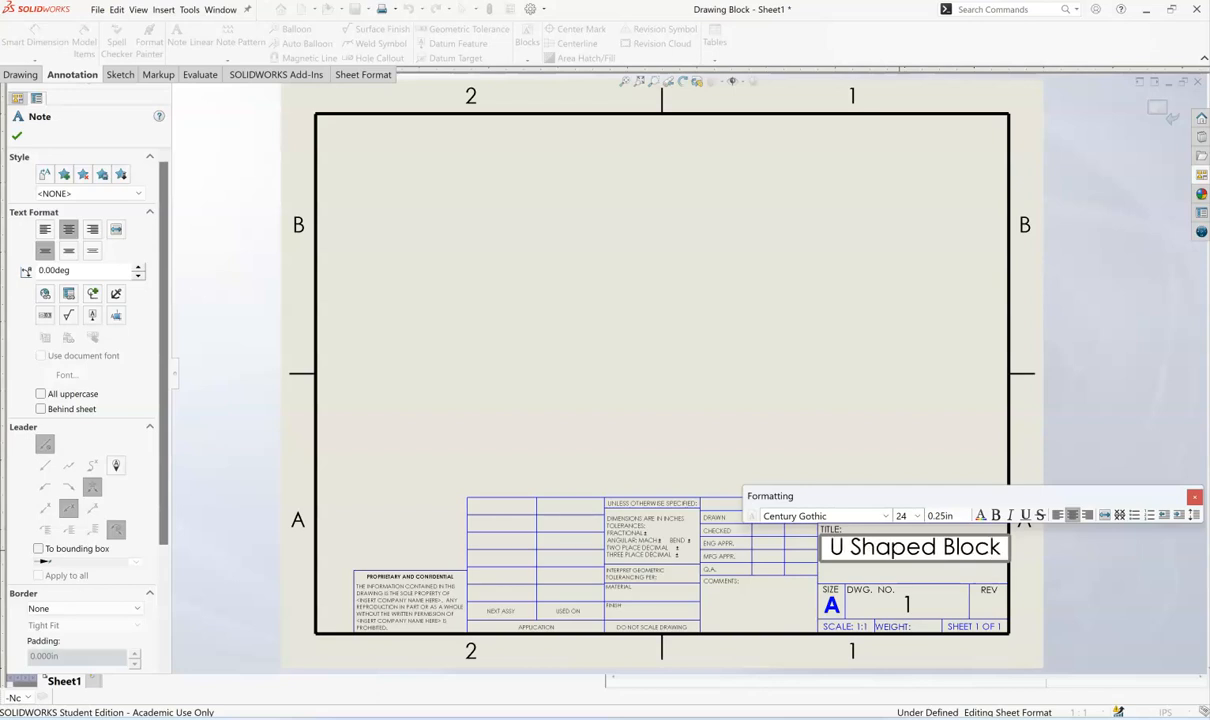
pyautogui.click(848, 430)
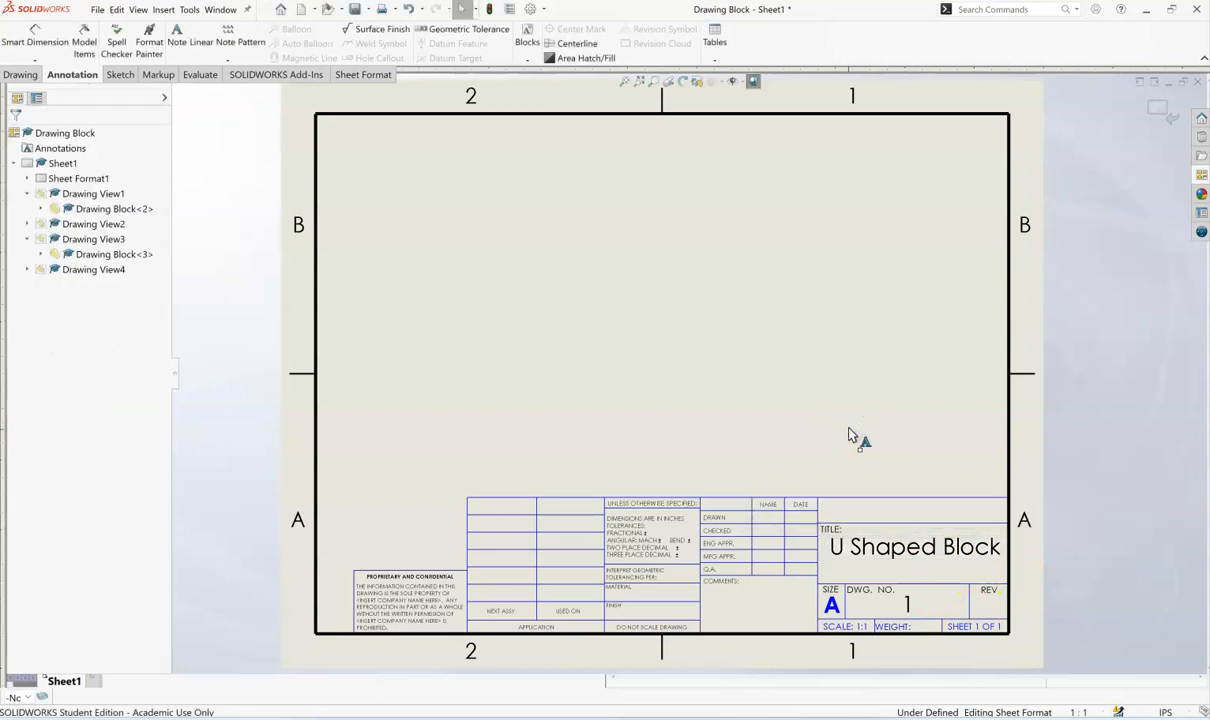
# - Enter "Martin Luther King HS" in the blank organization field above the title in the title block
pyautogui.doubleClick(912, 511)
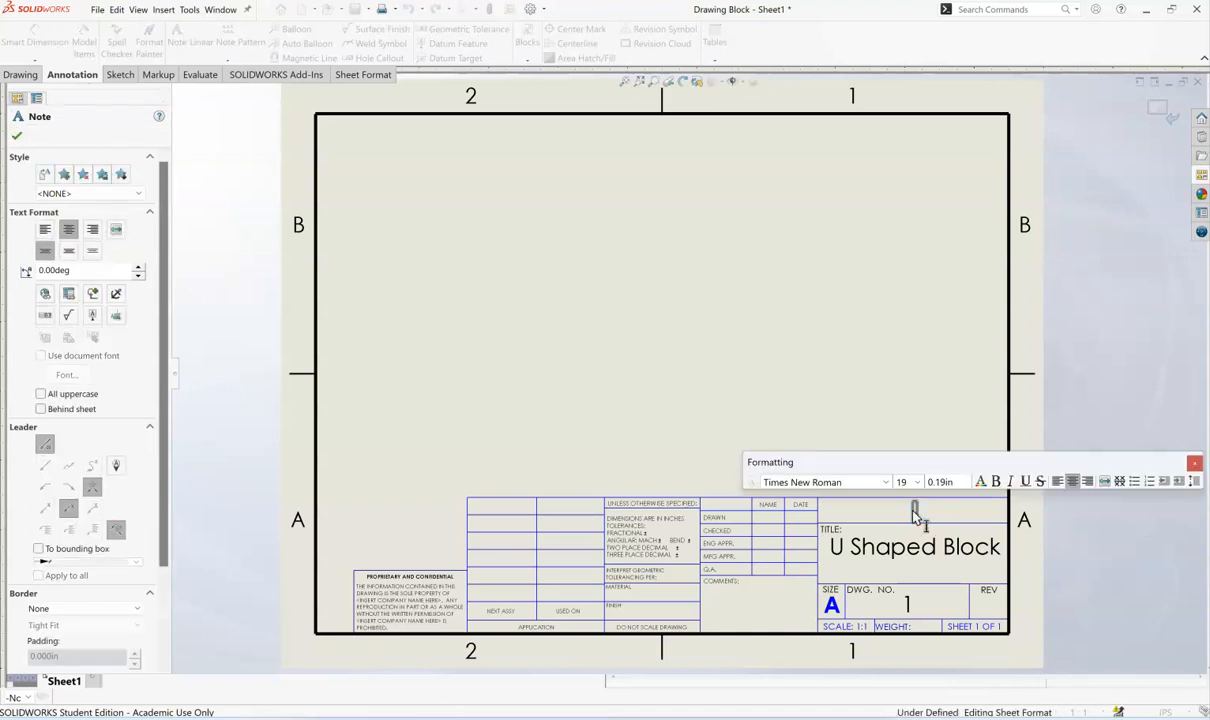
pyautogui.write('Martin')
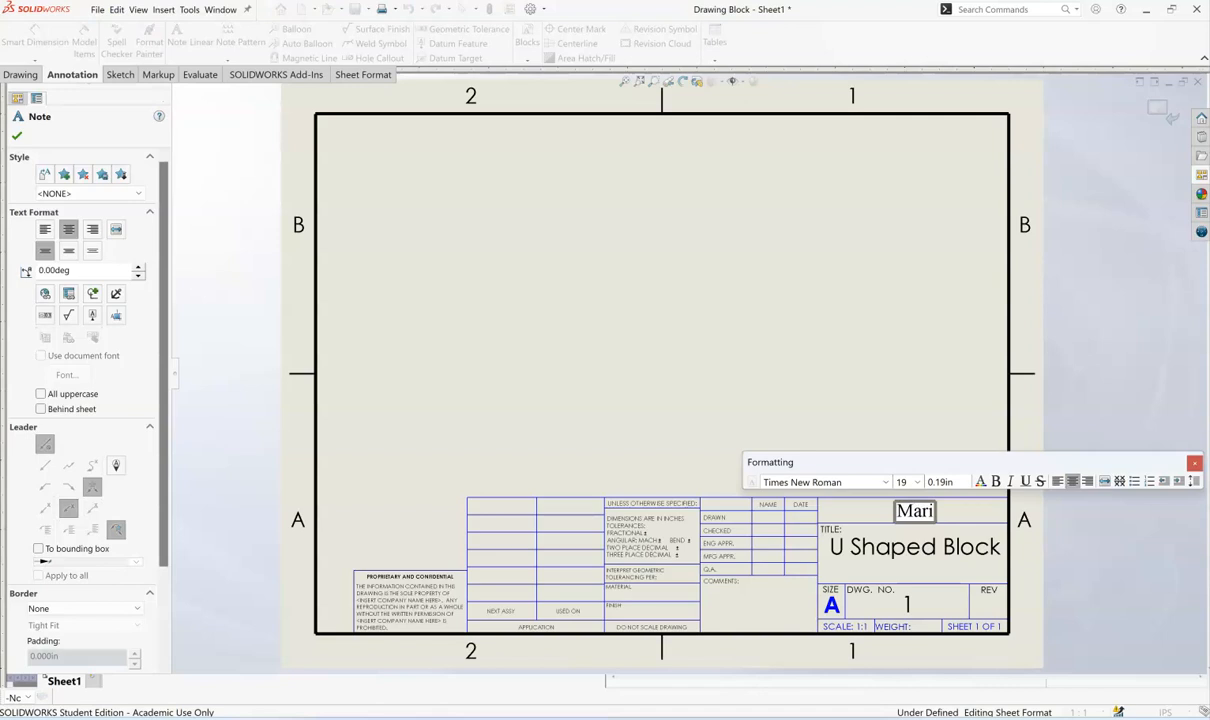
pyautogui.write(' Luther K')
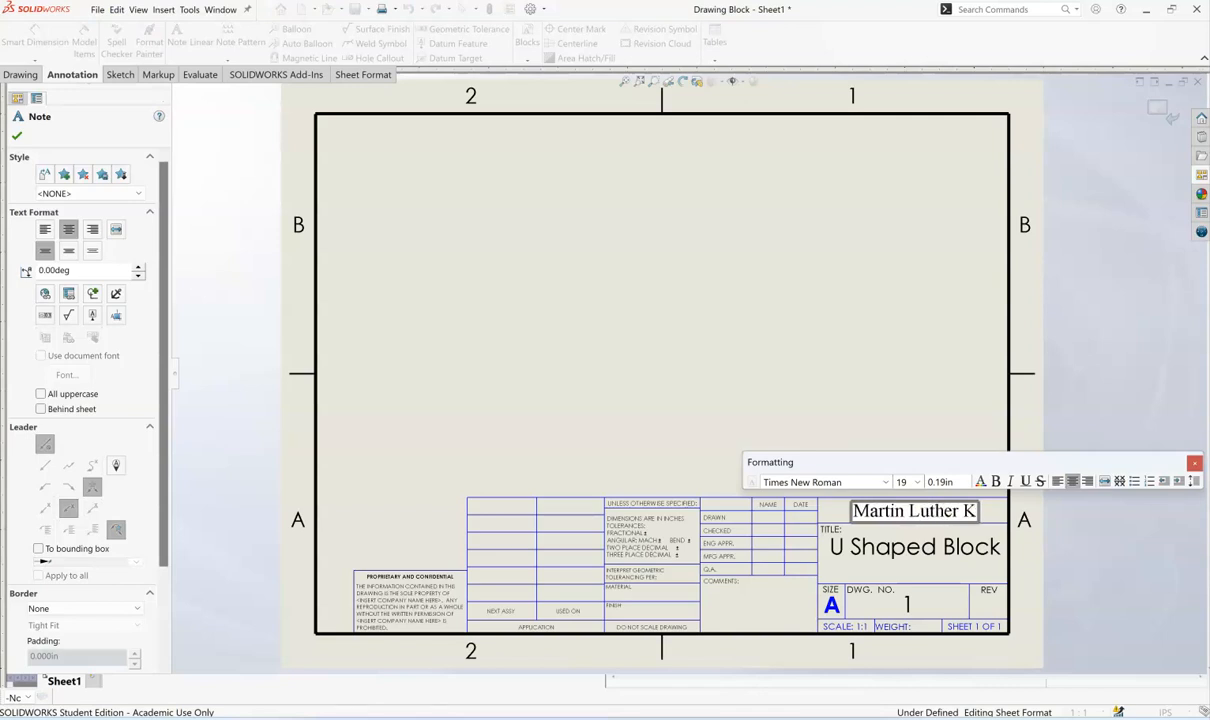
pyautogui.write('ing HS')
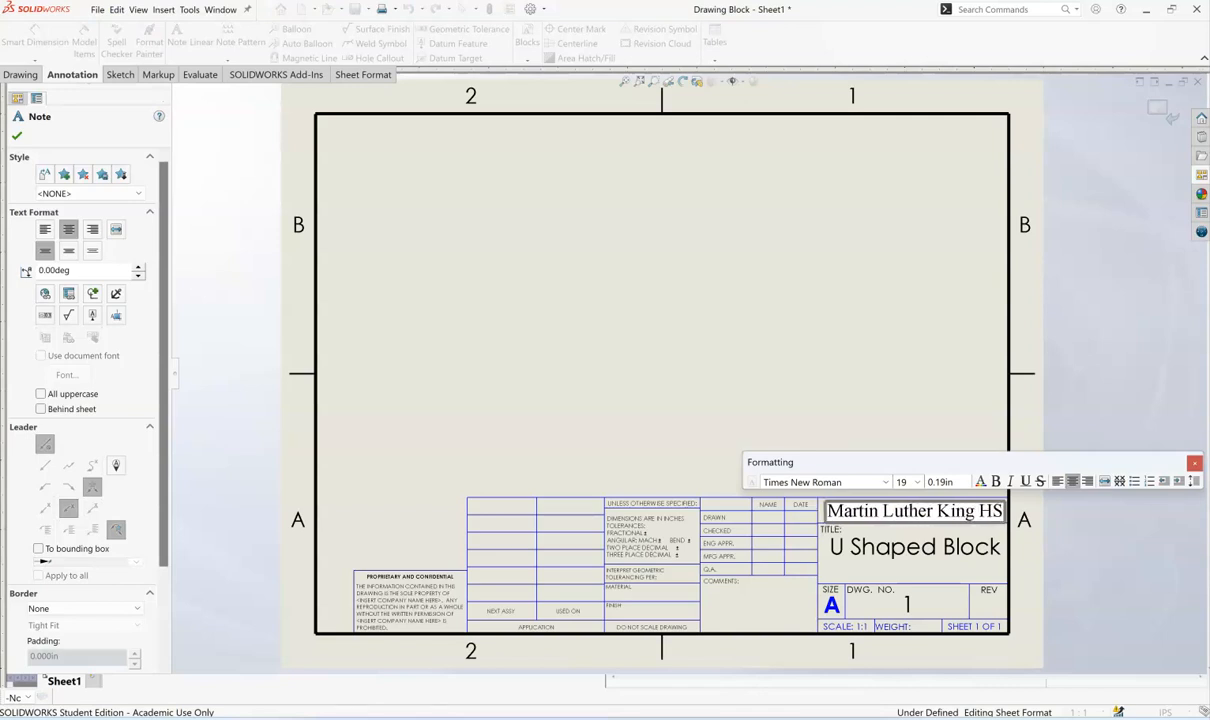
pyautogui.click(812, 405)
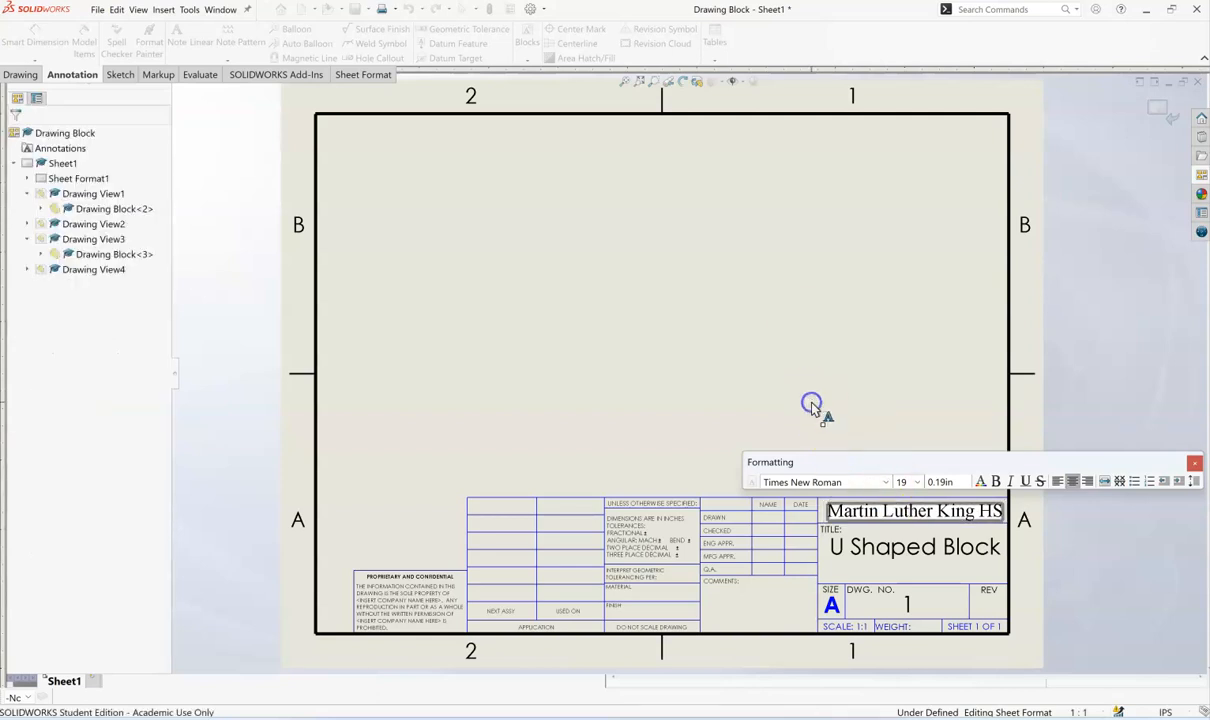
# - Add the note "1060 Aluminum" to the title block and move it into the material field
pyautogui.doubleClick(651, 611)
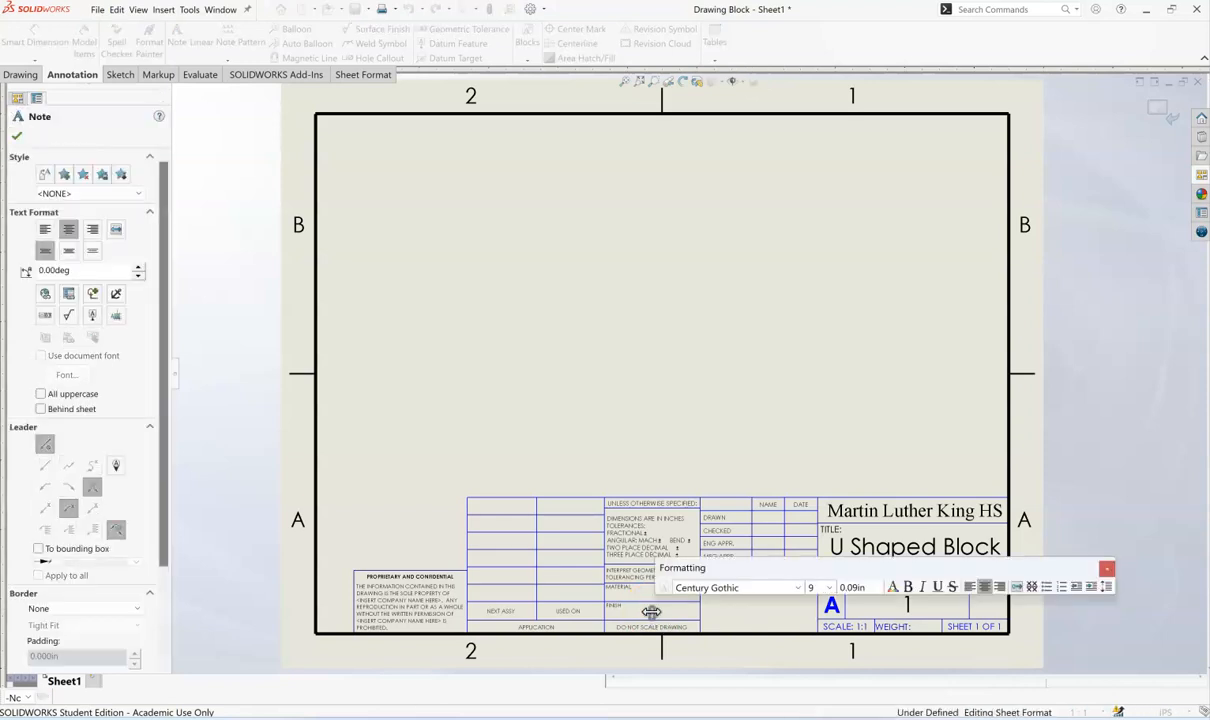
pyautogui.write('1060 A')
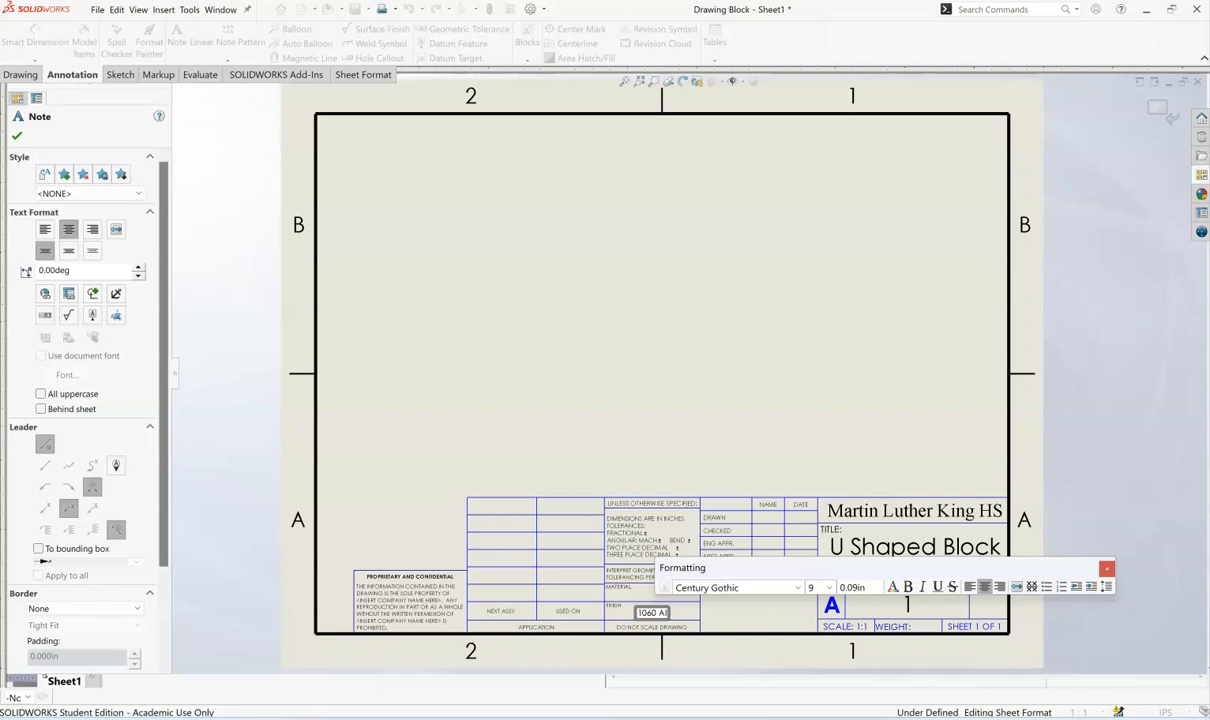
pyautogui.write('luminum')
pyautogui.click(664, 451)
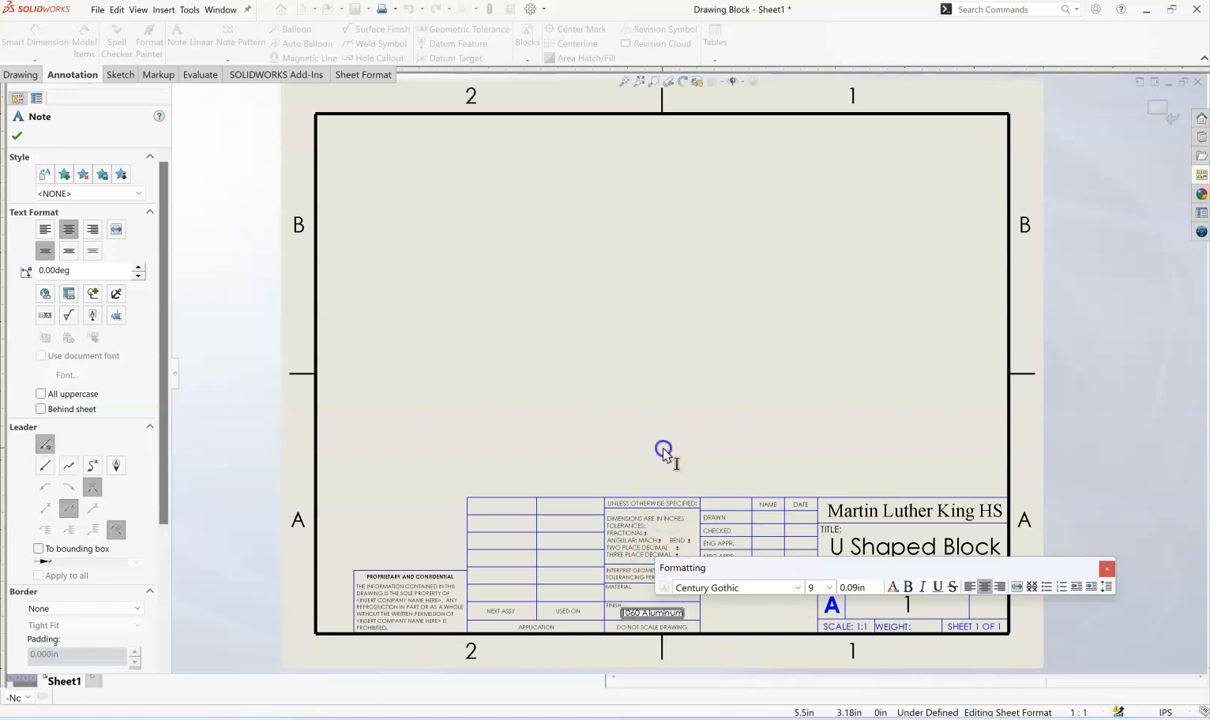
pyautogui.click(646, 597)
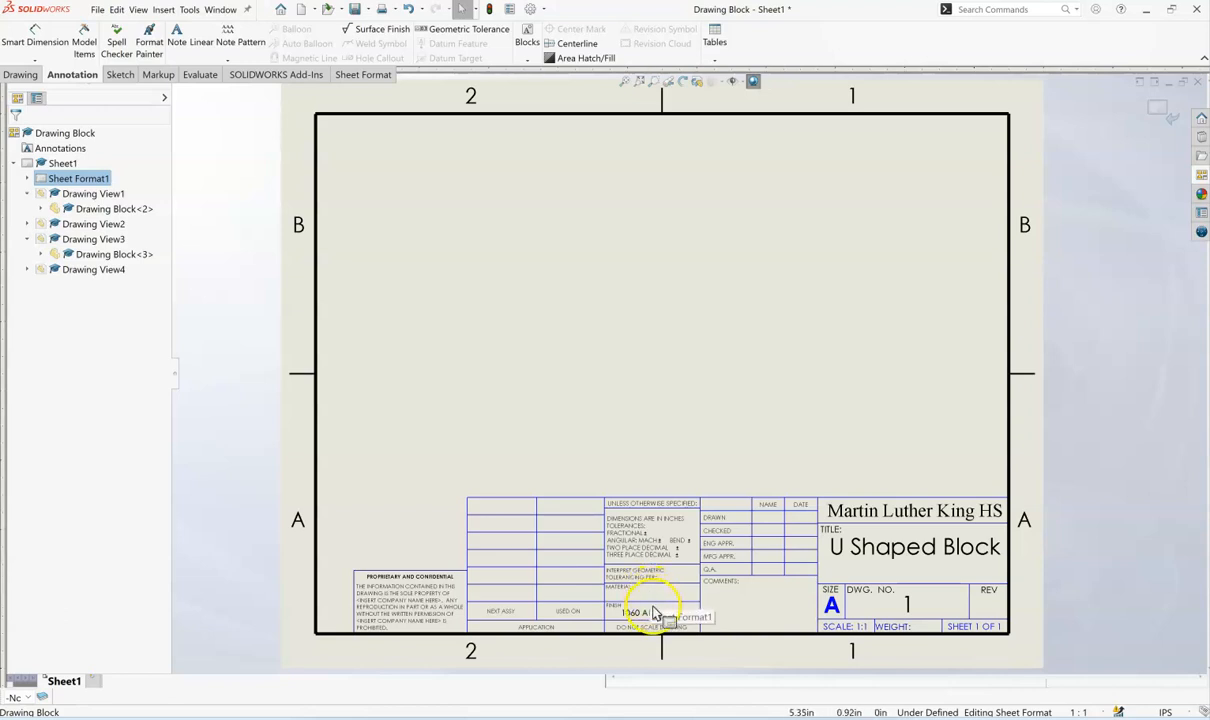
pyautogui.moveTo(650, 620)
pyautogui.mouseDown()
pyautogui.moveTo(640, 590)
pyautogui.moveTo(657, 600)
pyautogui.mouseUp()
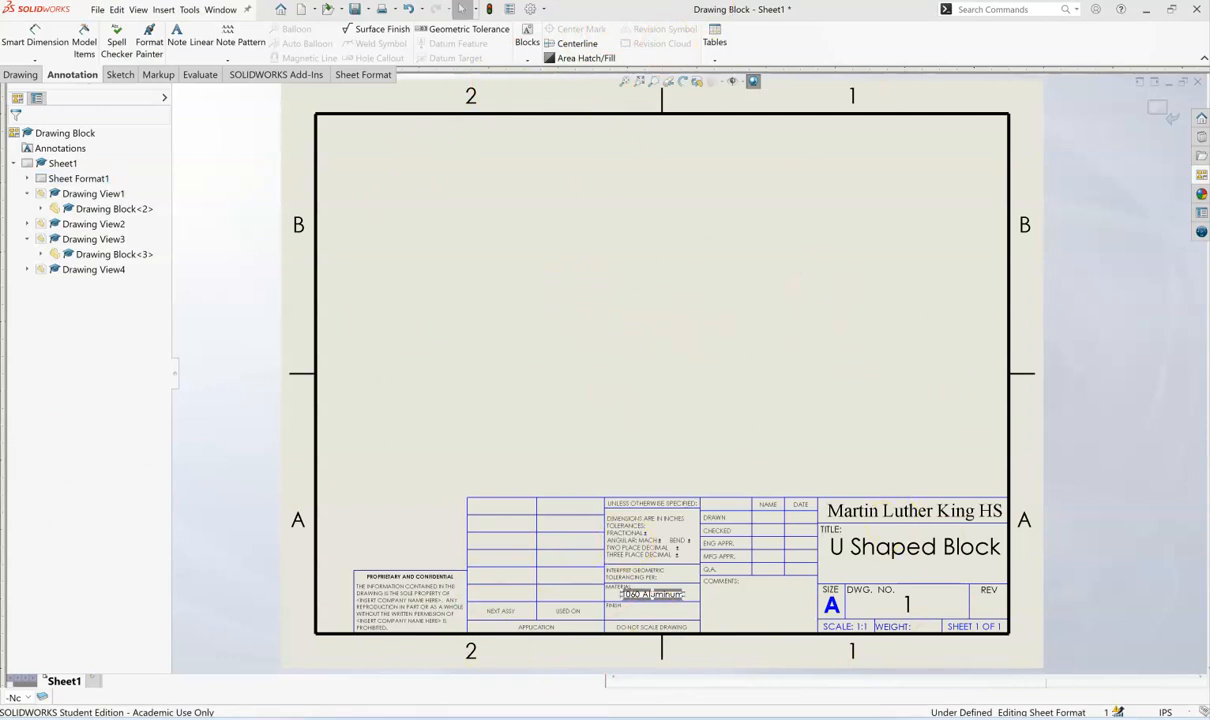
# - Fill in the title block's finish field with "ALL OVER"
pyautogui.moveTo(772, 718)
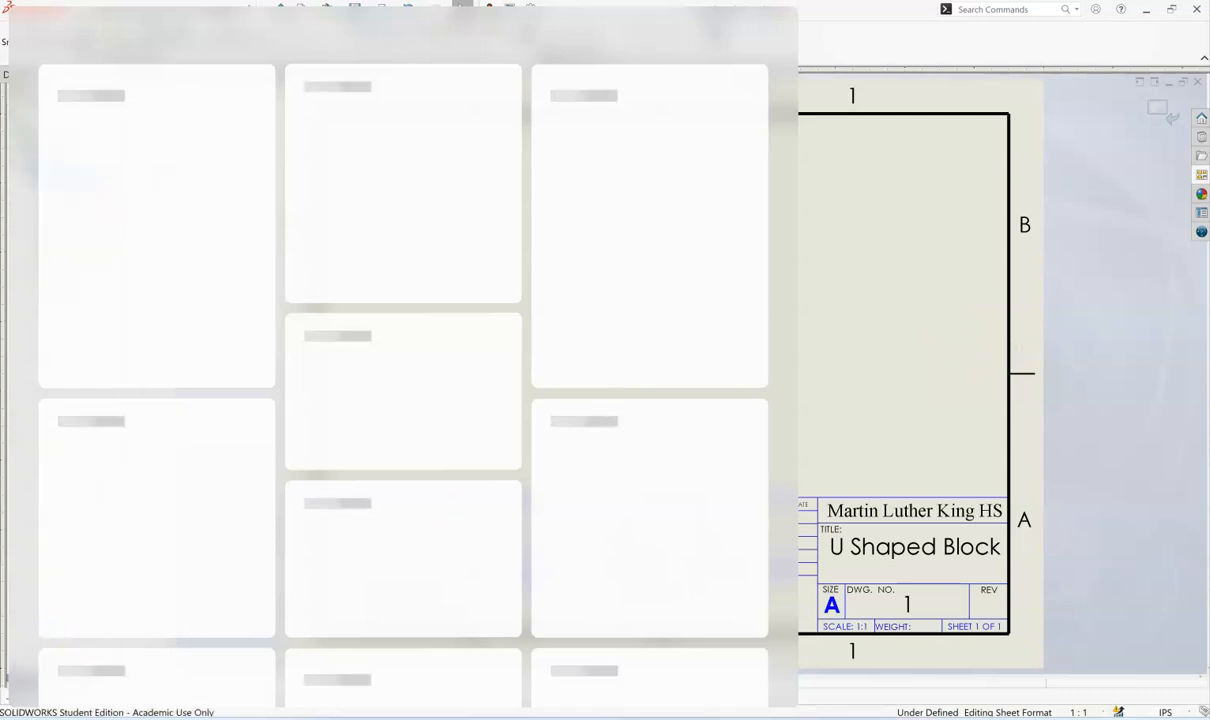
pyautogui.click(650, 609)
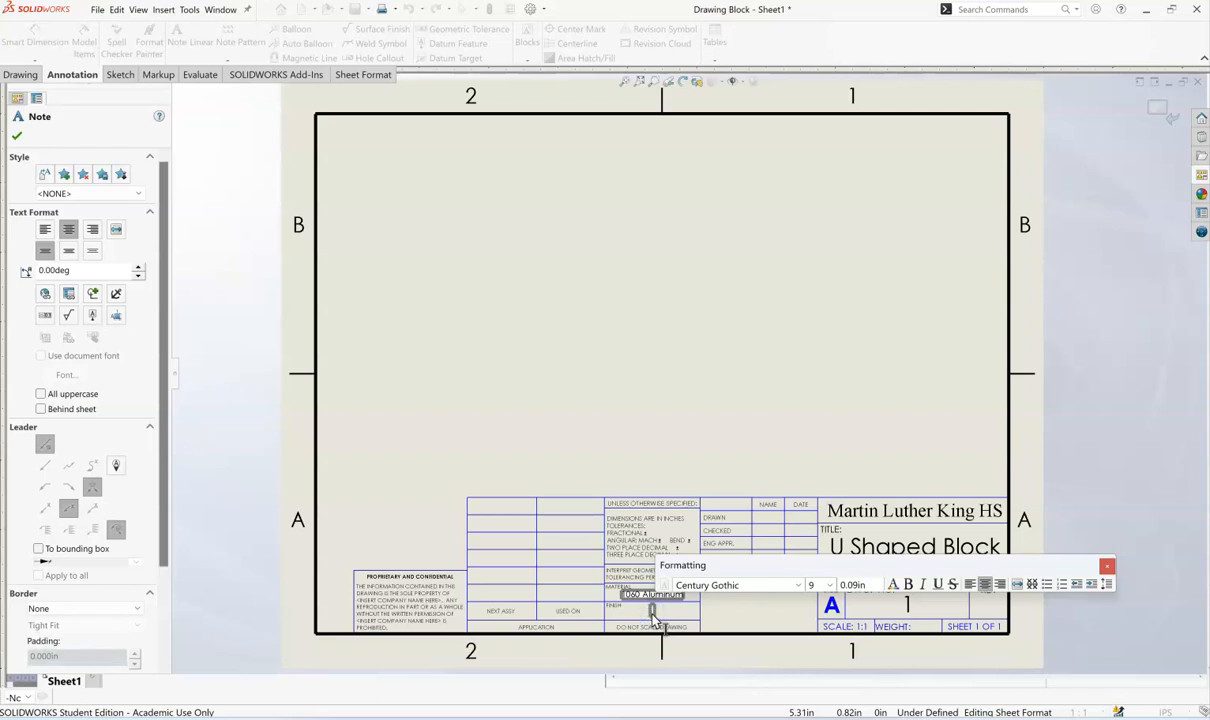
pyautogui.write('ALL OVER')
pyautogui.click(657, 398)
pyautogui.press('Escape')
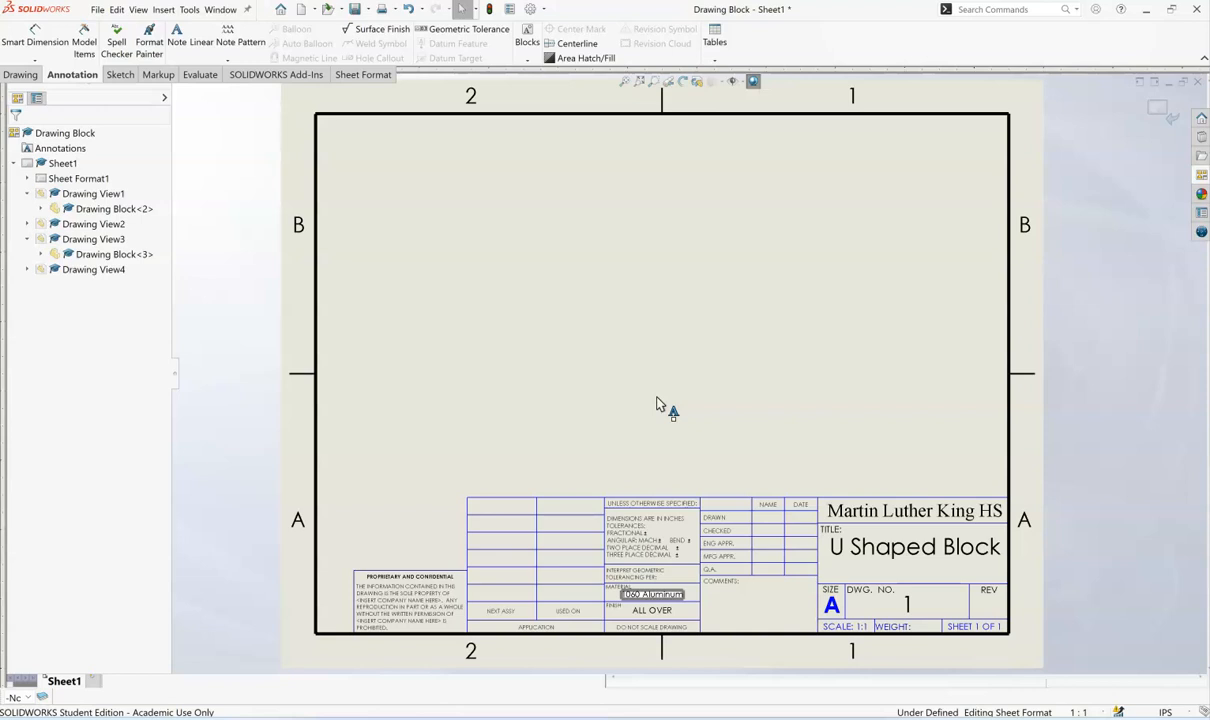
# - Enter the drafter's initials in the name field of the title block's drawn row
pyautogui.doubleClick(769, 519)
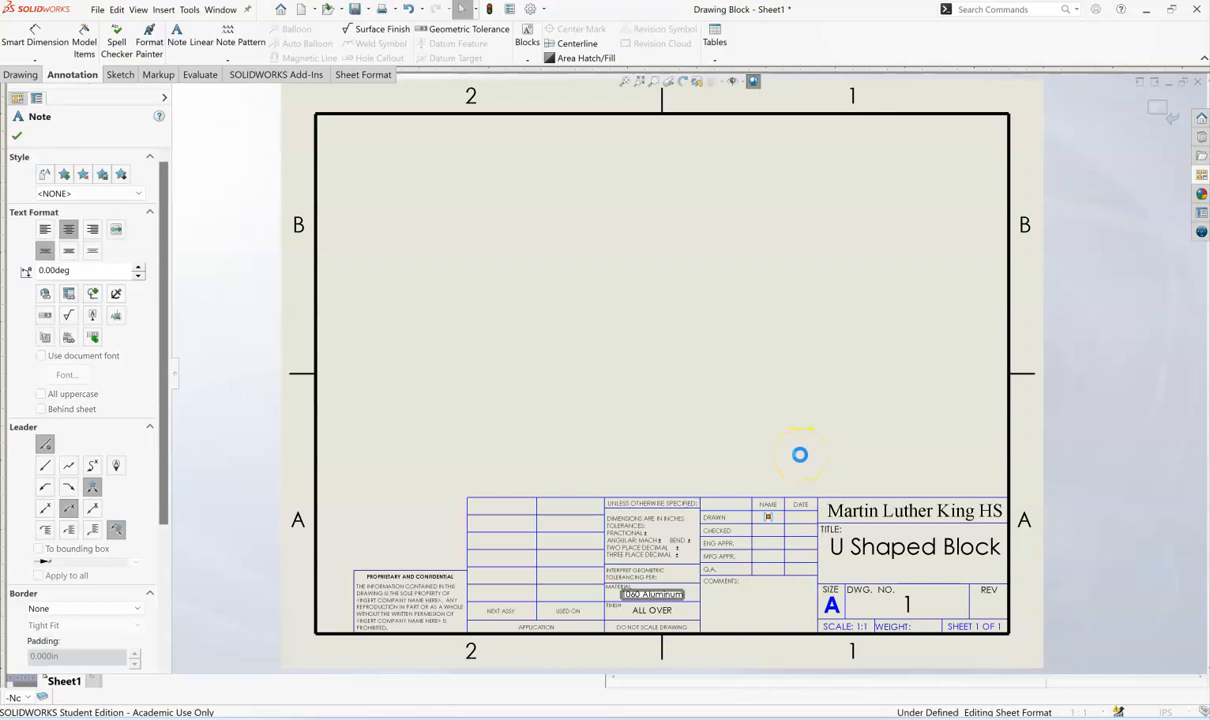
pyautogui.write('CAR')
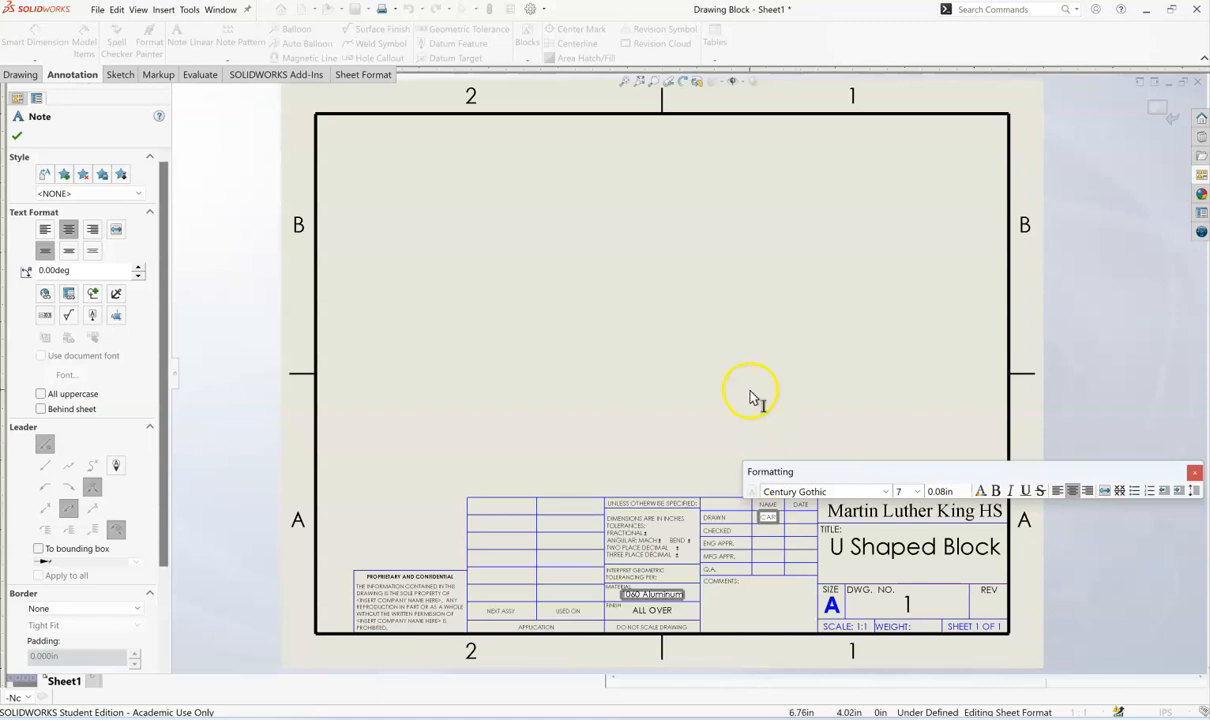
pyautogui.click(758, 443)
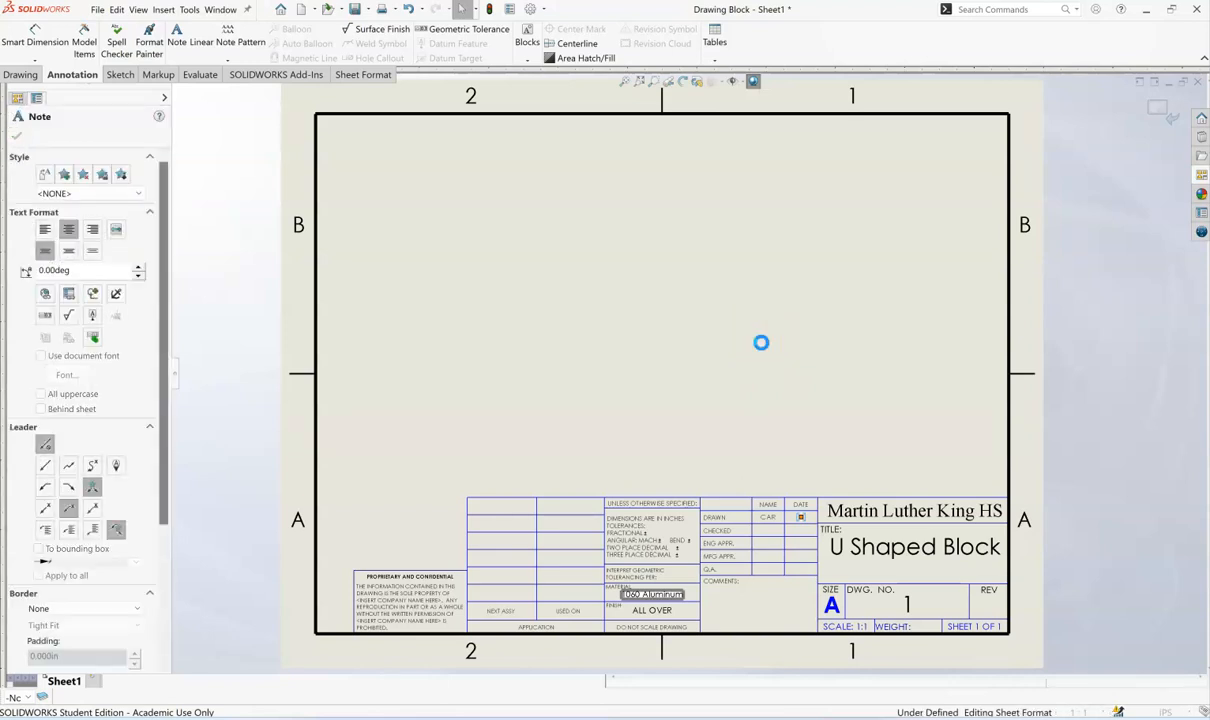
# - Enter 1/15/24 in the date field of the title block's drawn row and finish editing the note
pyautogui.click(762, 343)
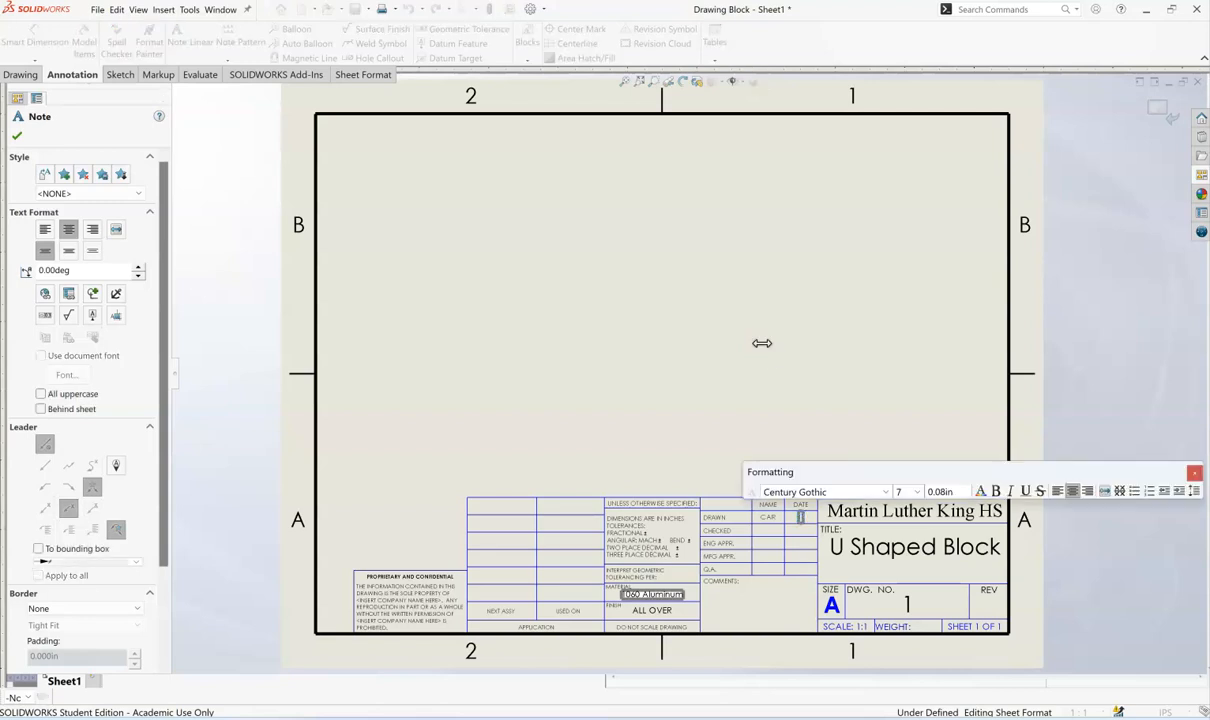
pyautogui.write('1/15/24')
pyautogui.click(737, 340)
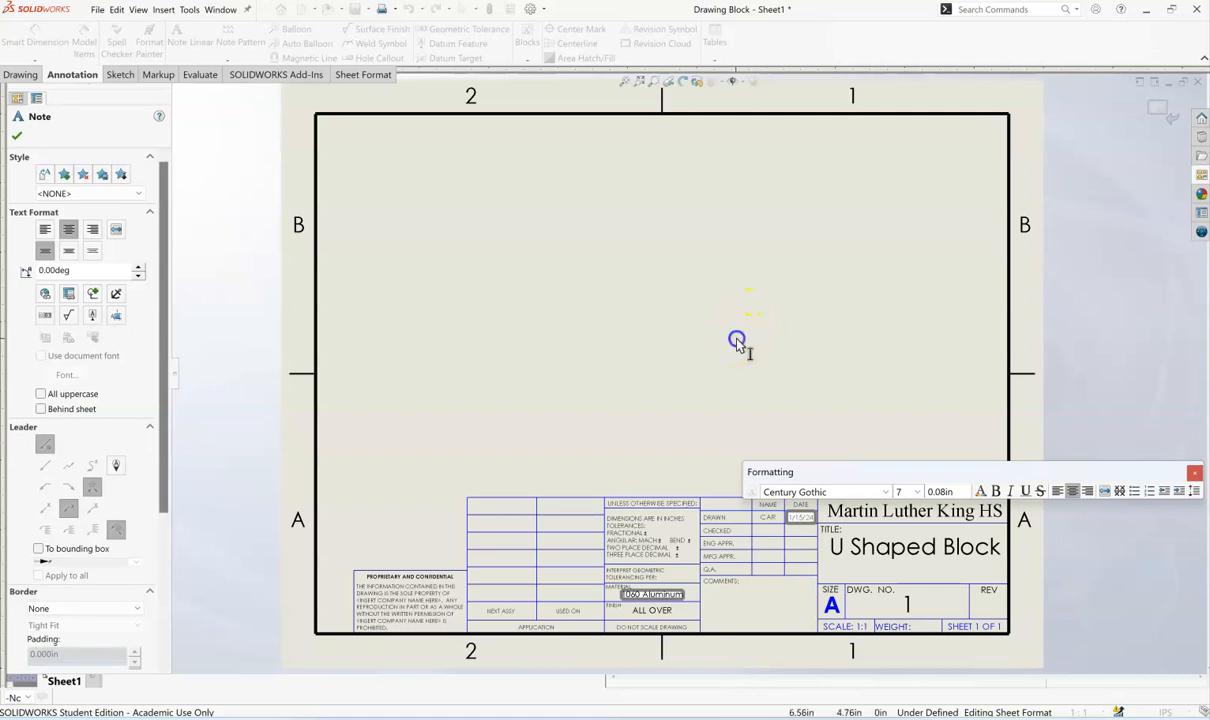
pyautogui.press('Escape')
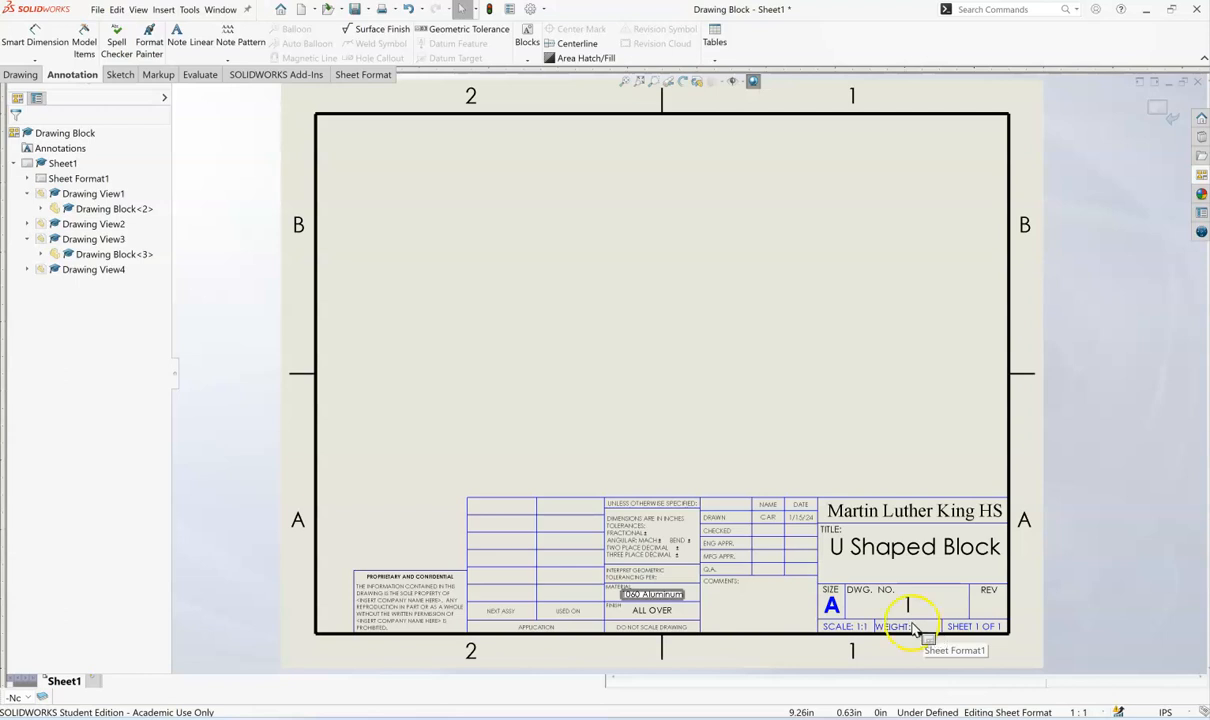
# - Leave the sheet format and return to editing the sheet with its drawing views
pyautogui.click(668, 470)
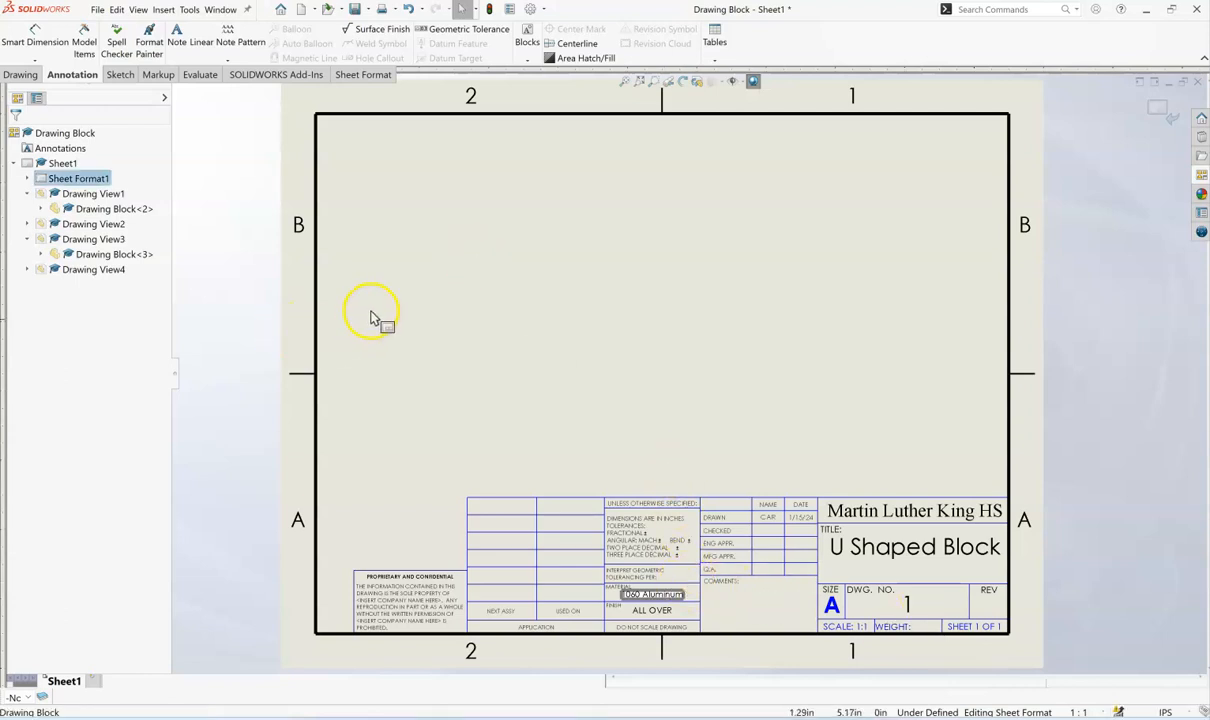
pyautogui.rightClick(1017, 278)
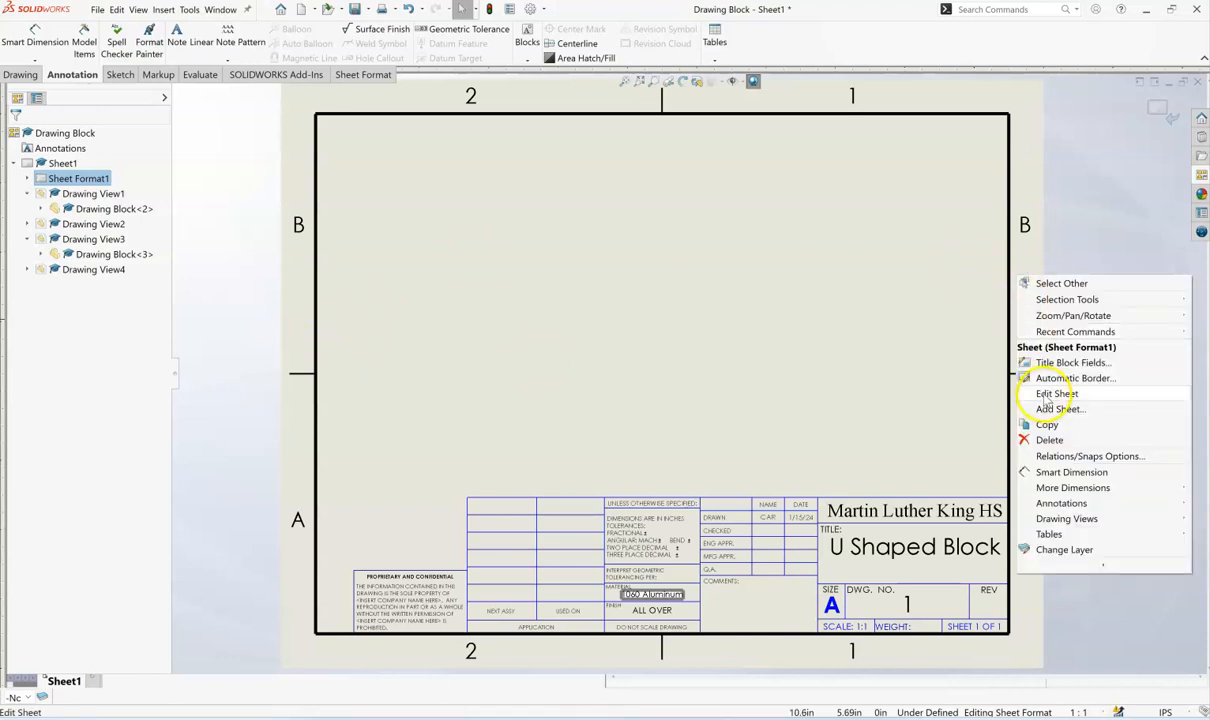
pyautogui.click(1045, 393)
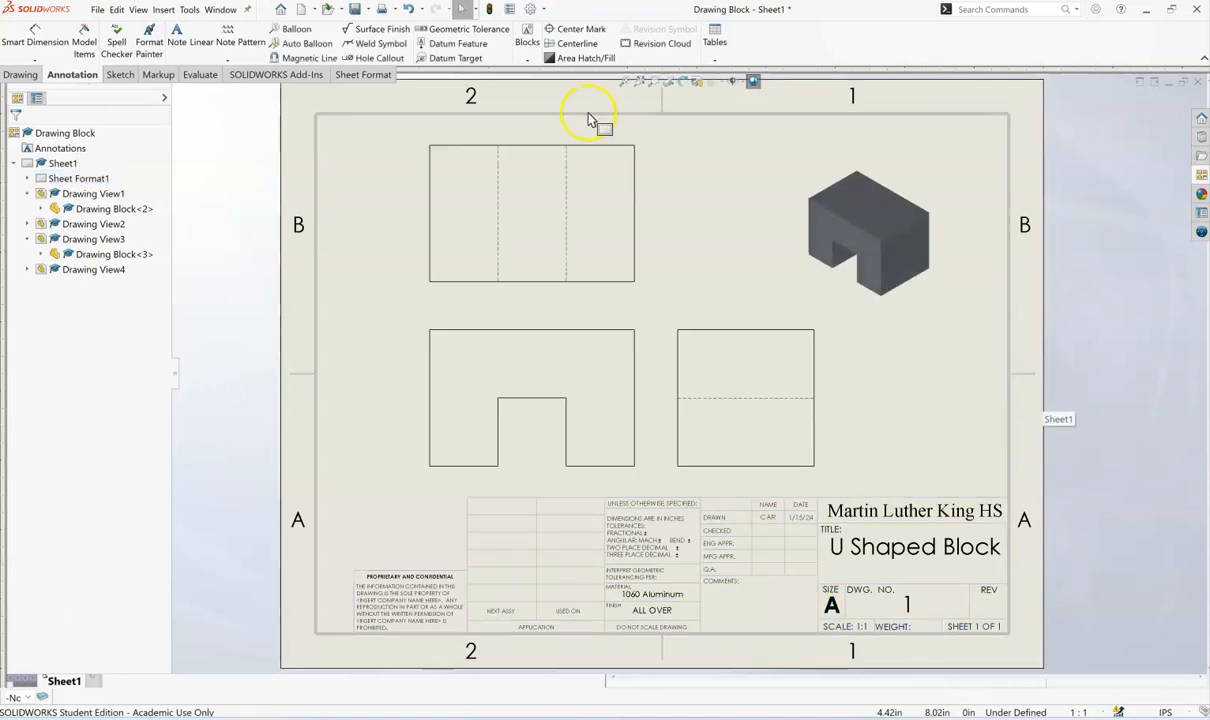
# - Start saving the drawing together with its modified block part, accepting both files
pyautogui.click(340, 10)
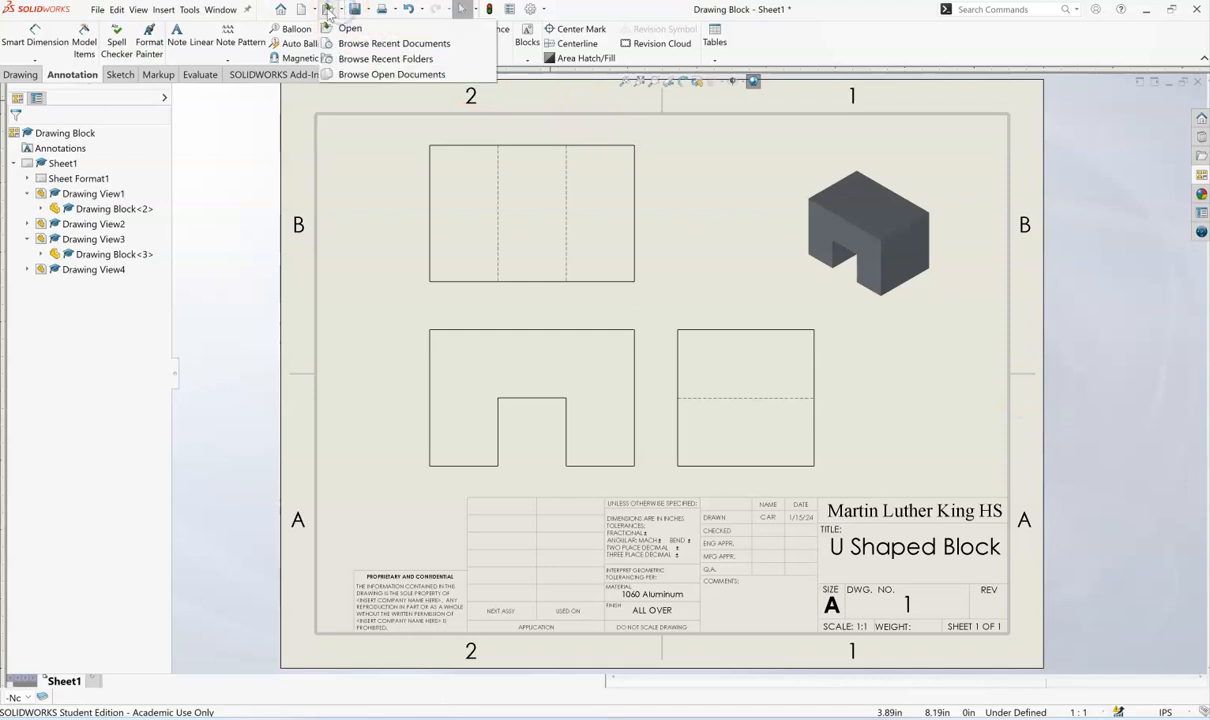
pyautogui.click(316, 10)
pyautogui.click(315, 10)
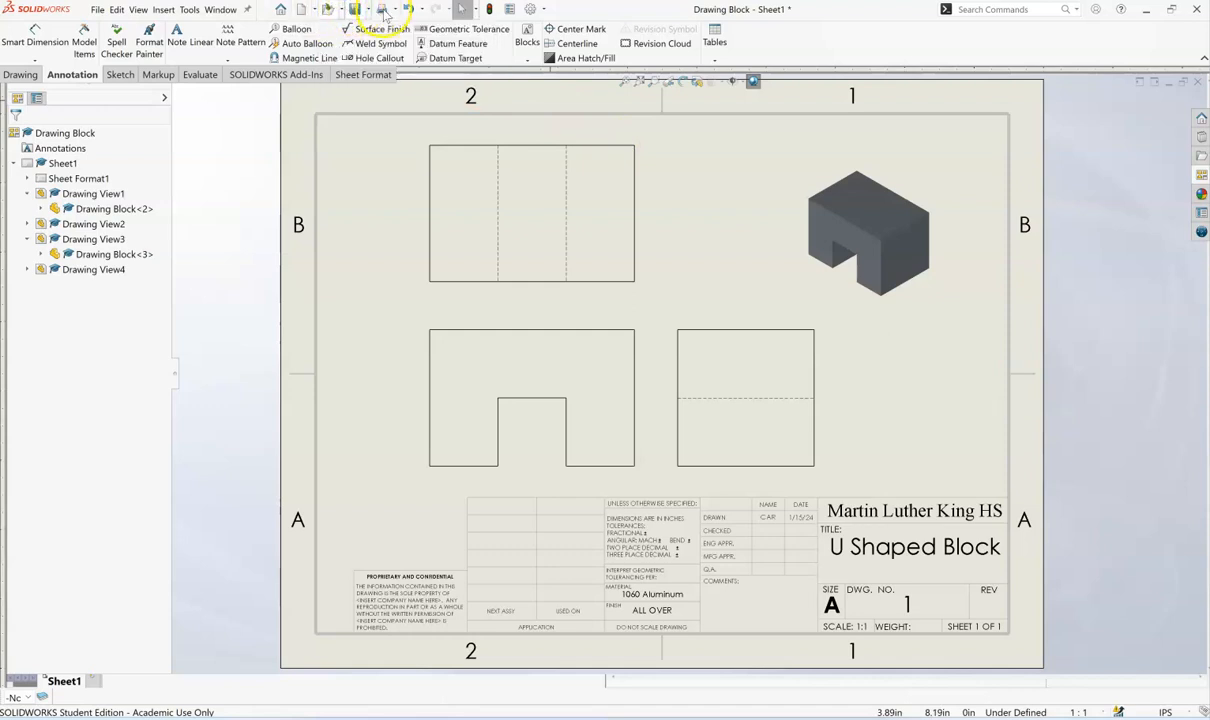
pyautogui.click(368, 10)
pyautogui.click(375, 28)
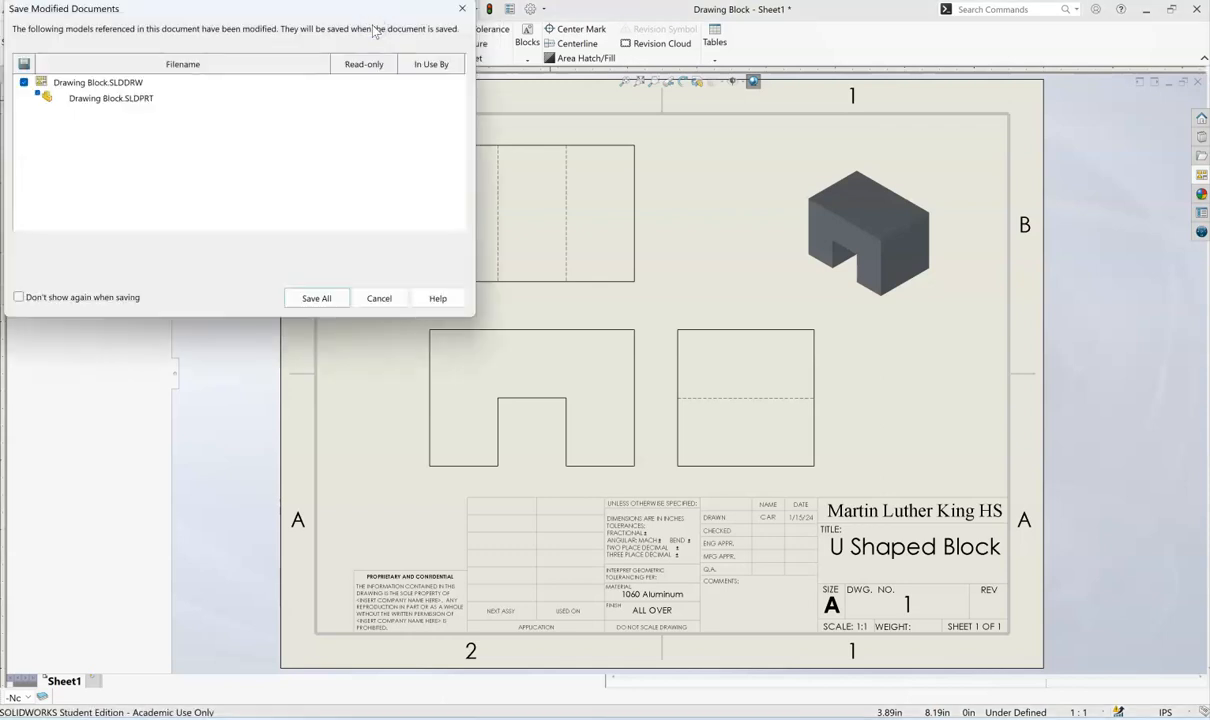
pyautogui.click(313, 299)
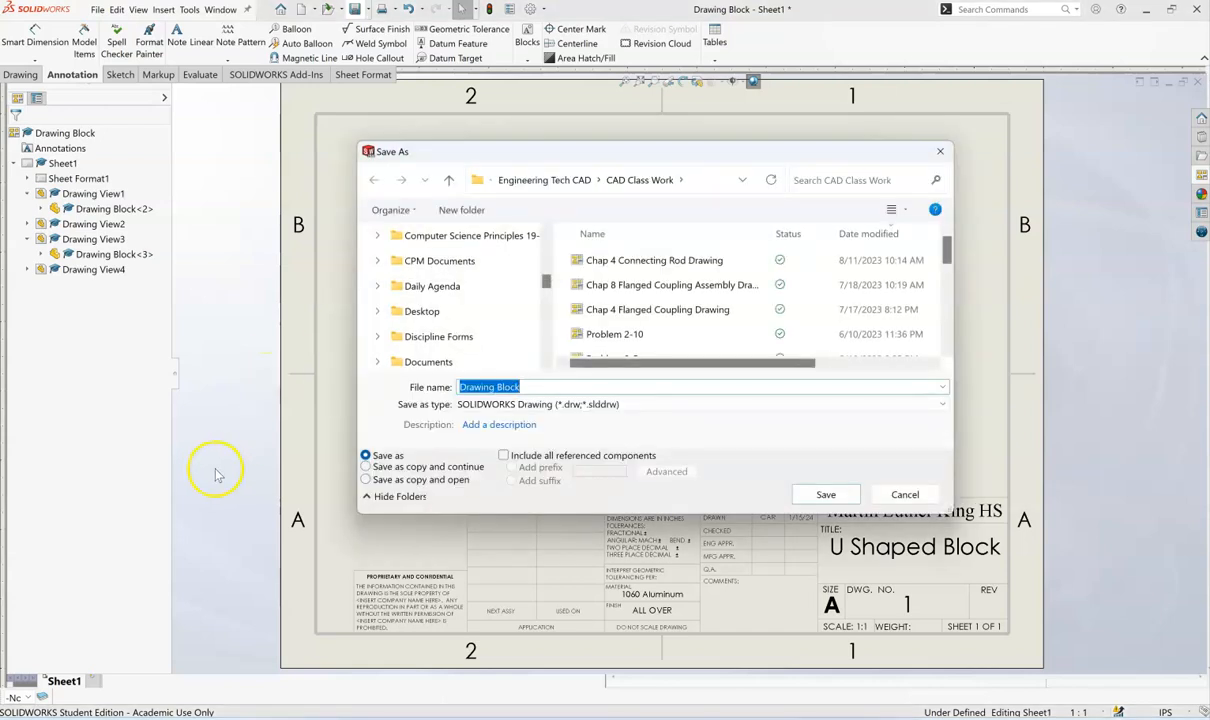
# - Name the drawing file after the U shaped block and save it as a SOLIDWORKS drawing in the CAD Class Work folder
pyautogui.write('U')
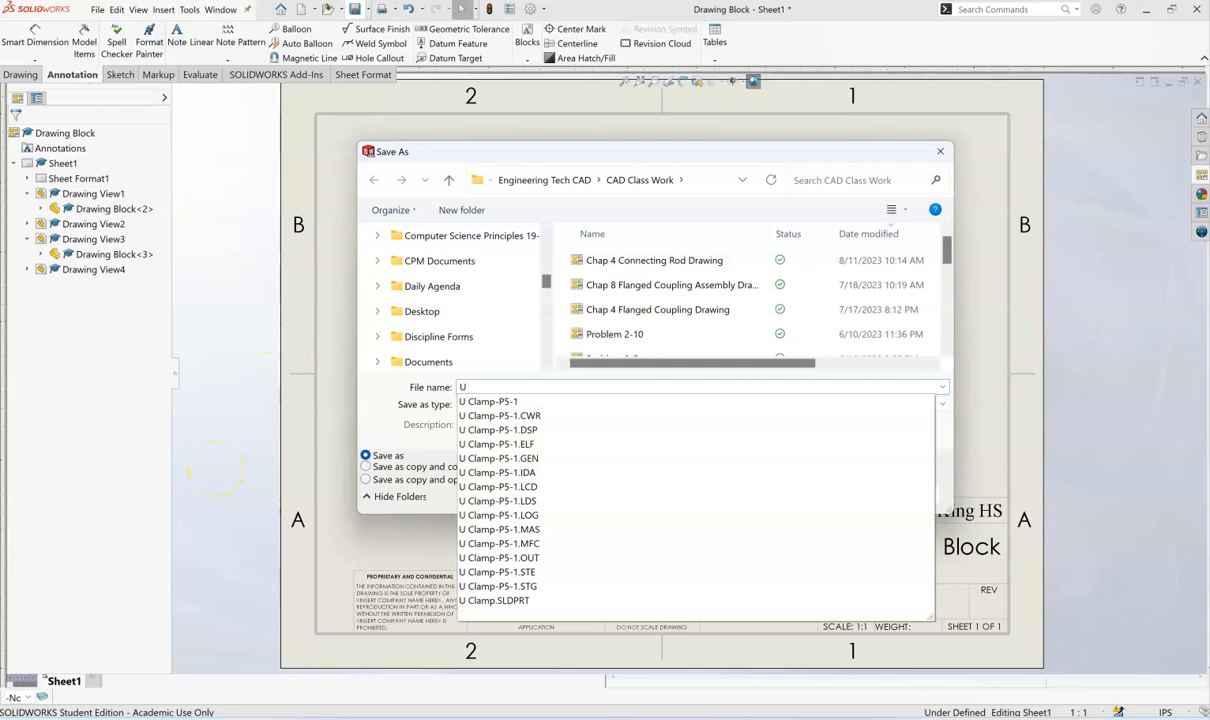
pyautogui.write(' Shpak')
pyautogui.press('BackSpace')
pyautogui.press('BackSpace')
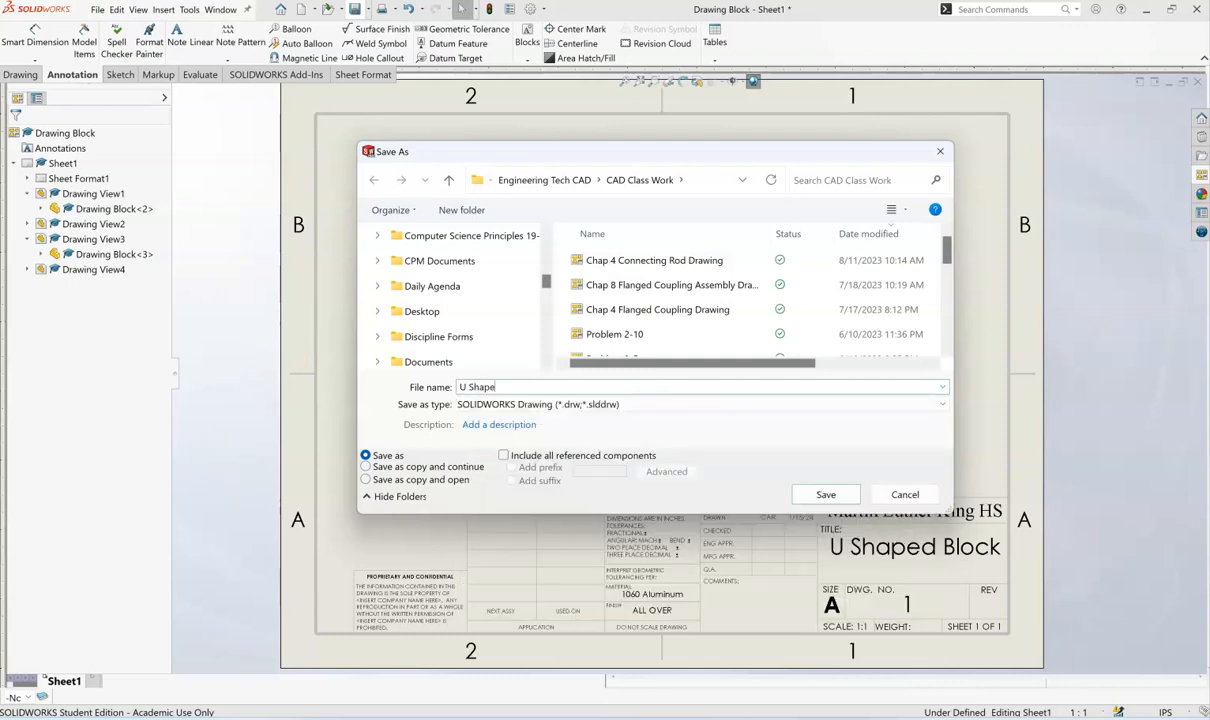
pyautogui.write('lock Drawing')
pyautogui.click(826, 495)
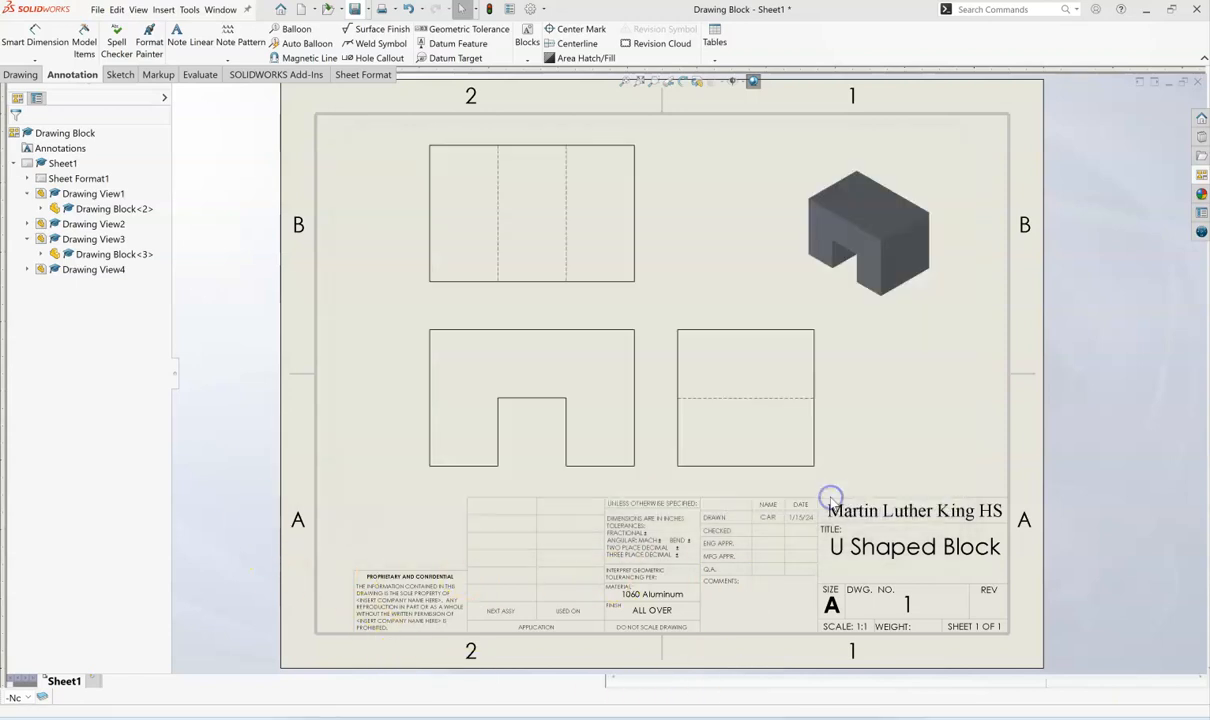